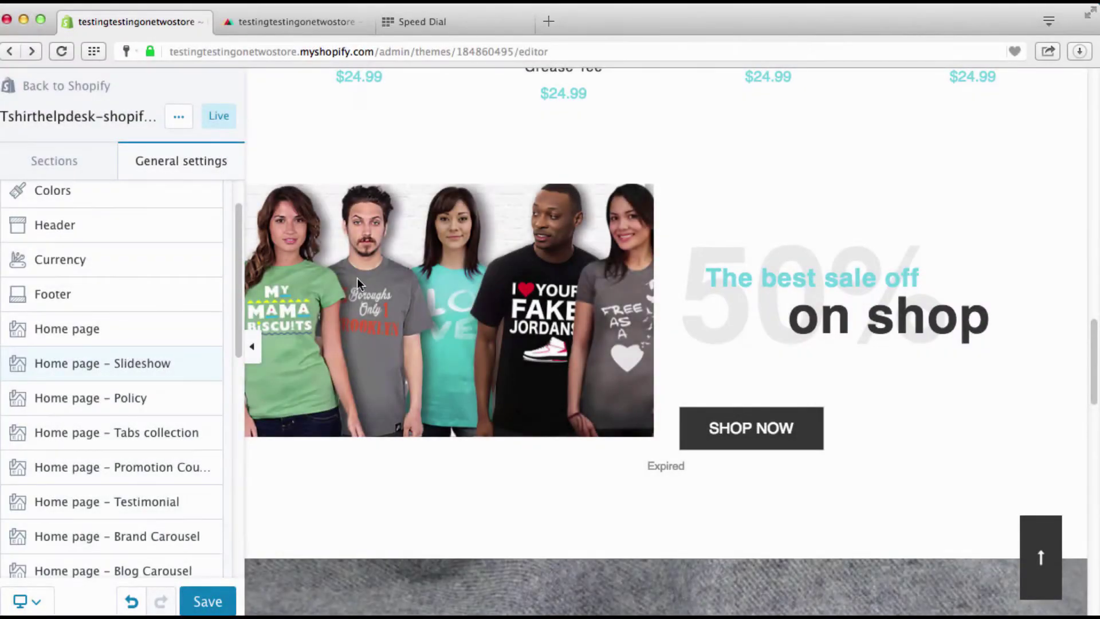
scroll(592, 381, up, 3)
scroll(593, 380, up, 3)
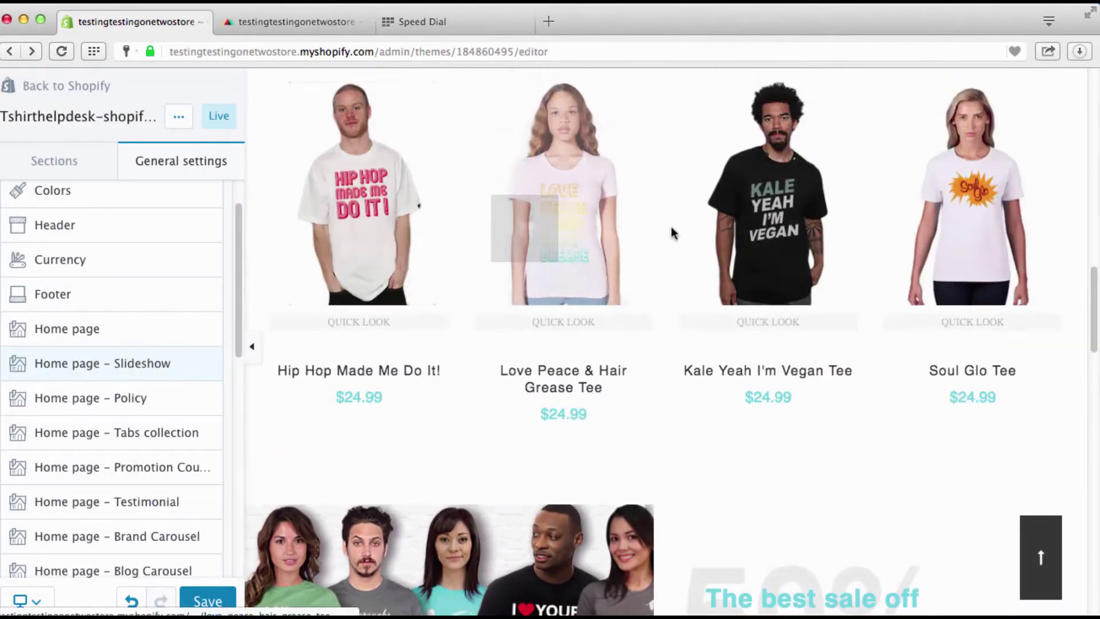
scroll(583, 362, down, 3)
scroll(655, 469, down, 6)
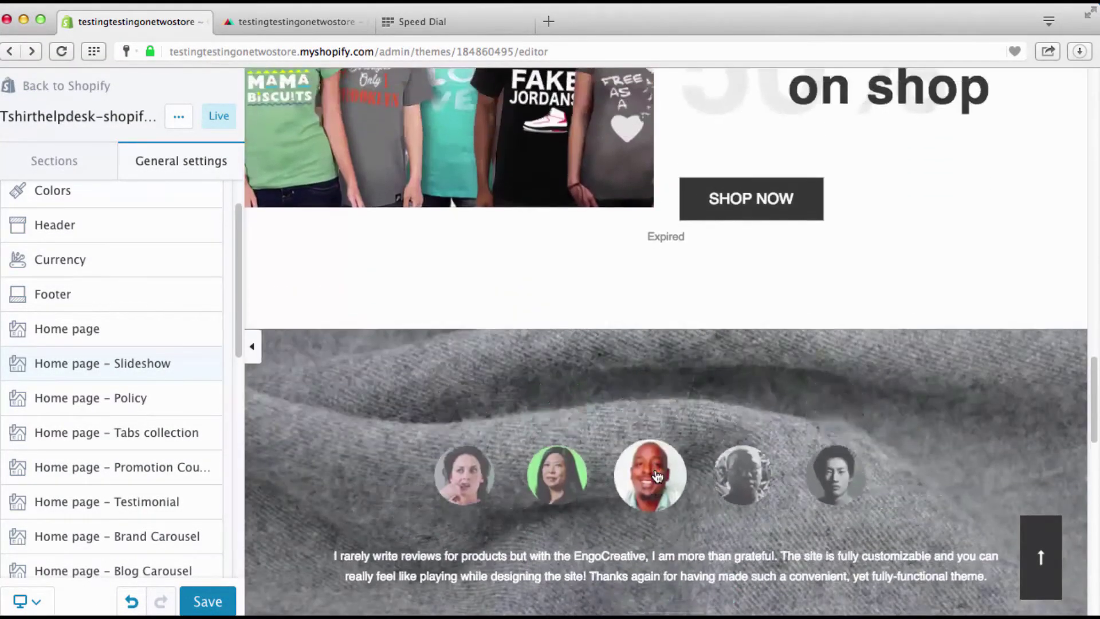
scroll(655, 468, up, 3)
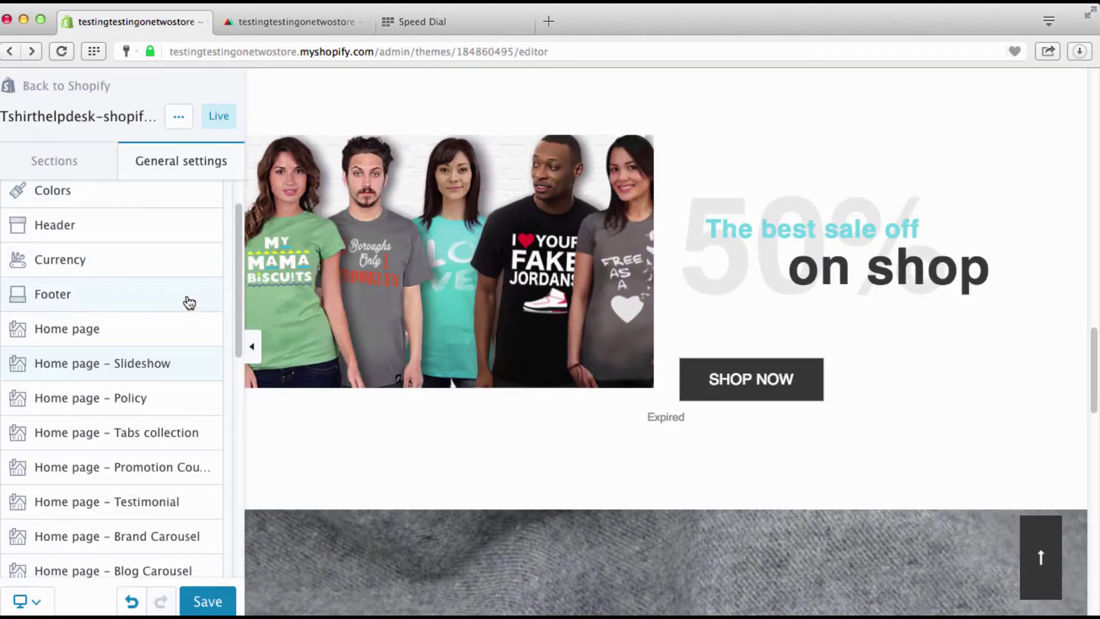
click(140, 339)
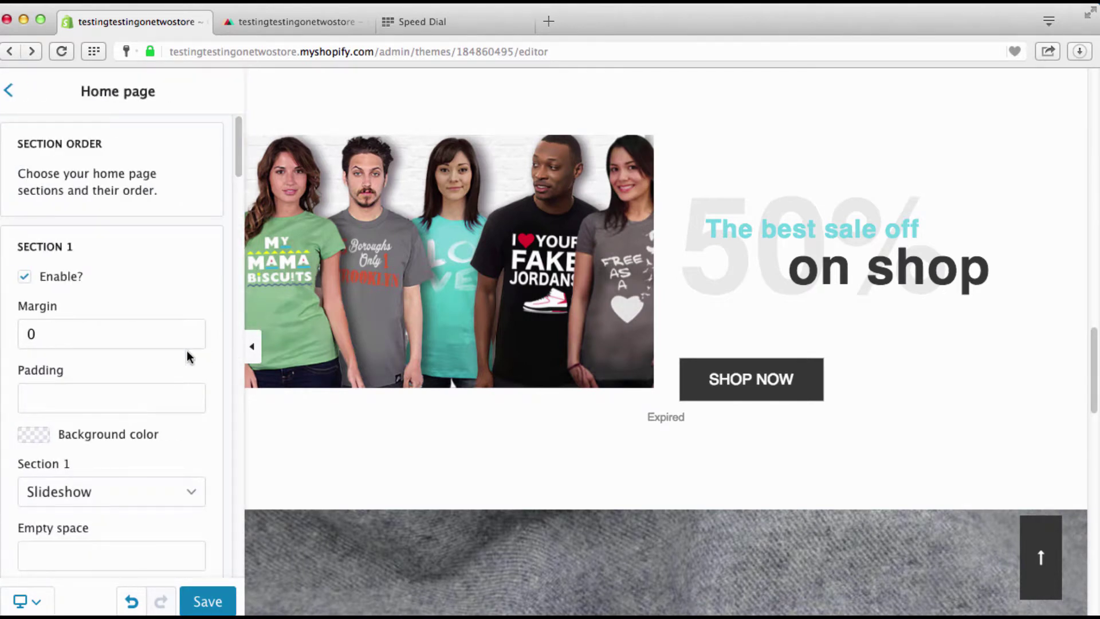
scroll(187, 351, down, 3)
scroll(187, 352, down, 10)
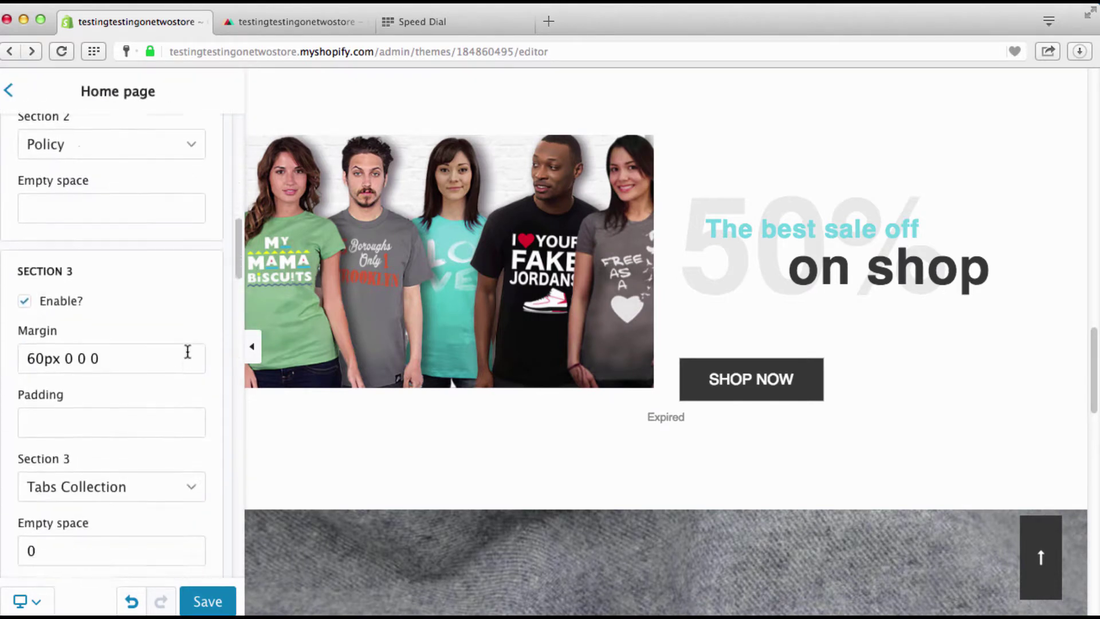
scroll(187, 351, down, 2)
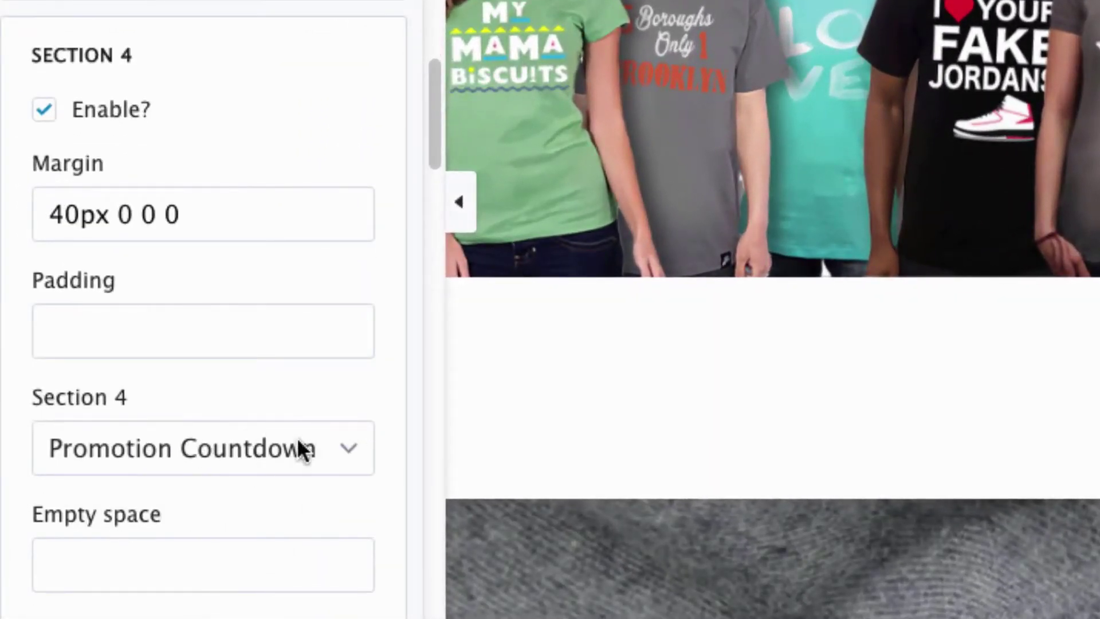
click(345, 442)
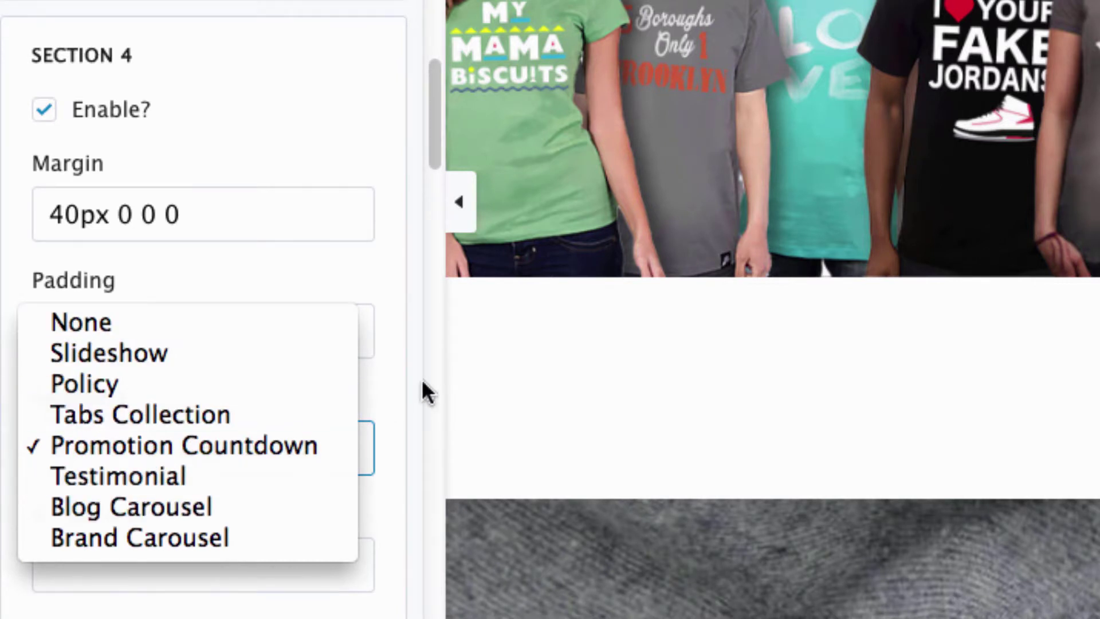
click(400, 399)
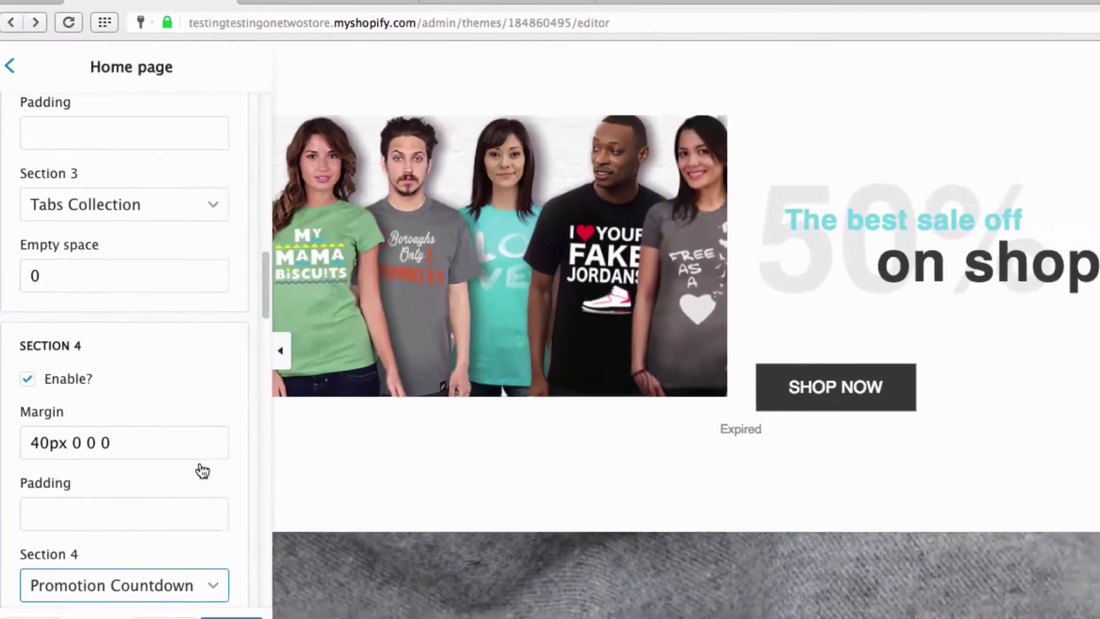
scroll(202, 471, up, 2)
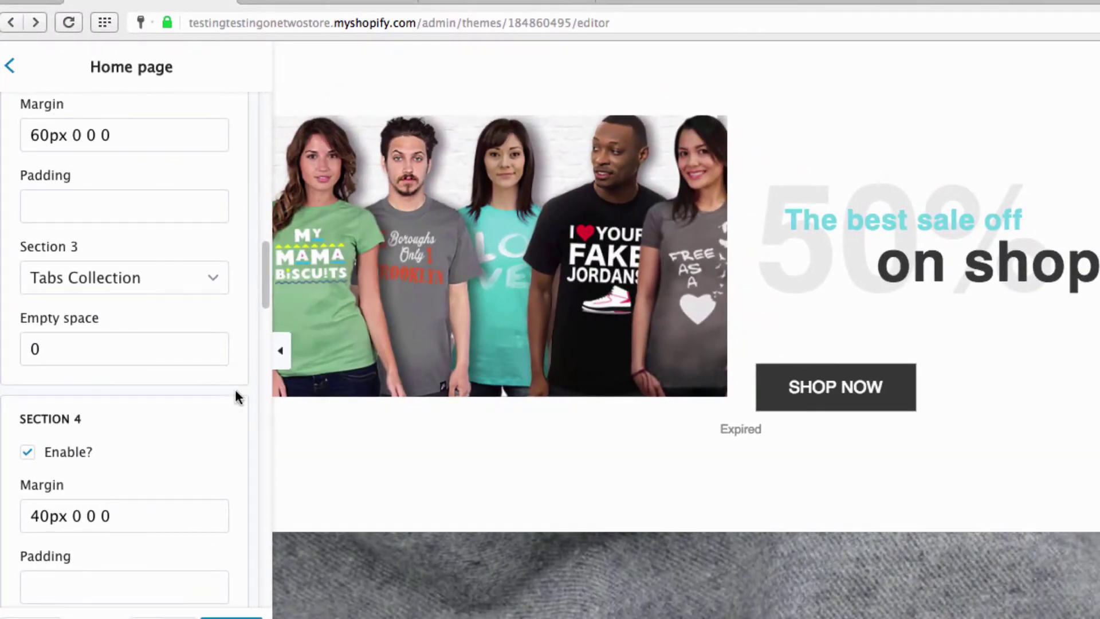
scroll(187, 444, down, 10)
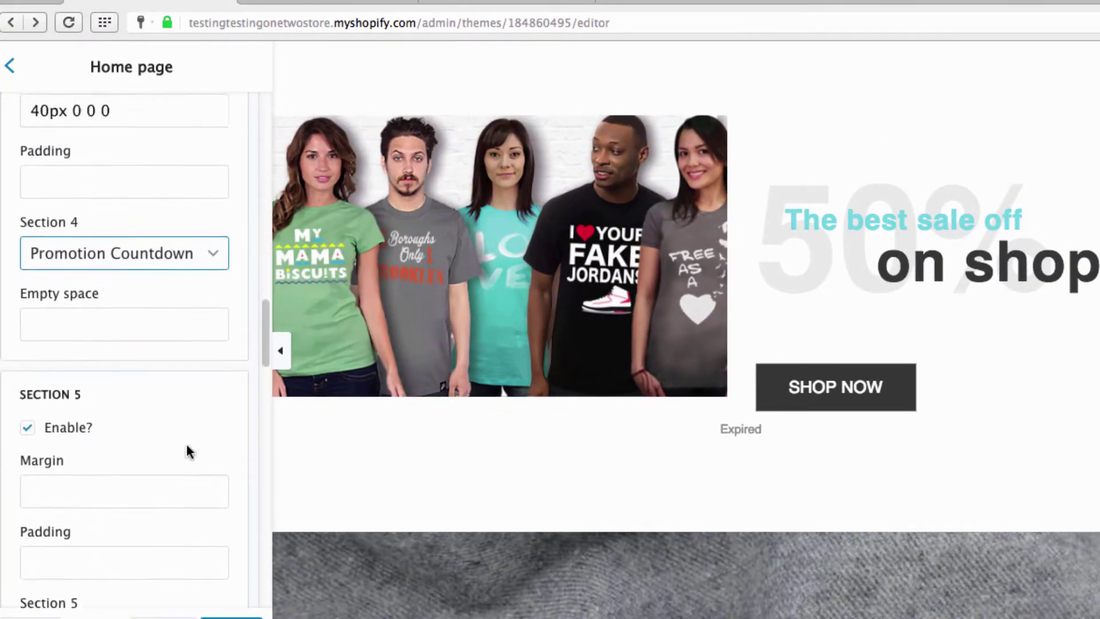
scroll(187, 444, up, 2)
click(10, 66)
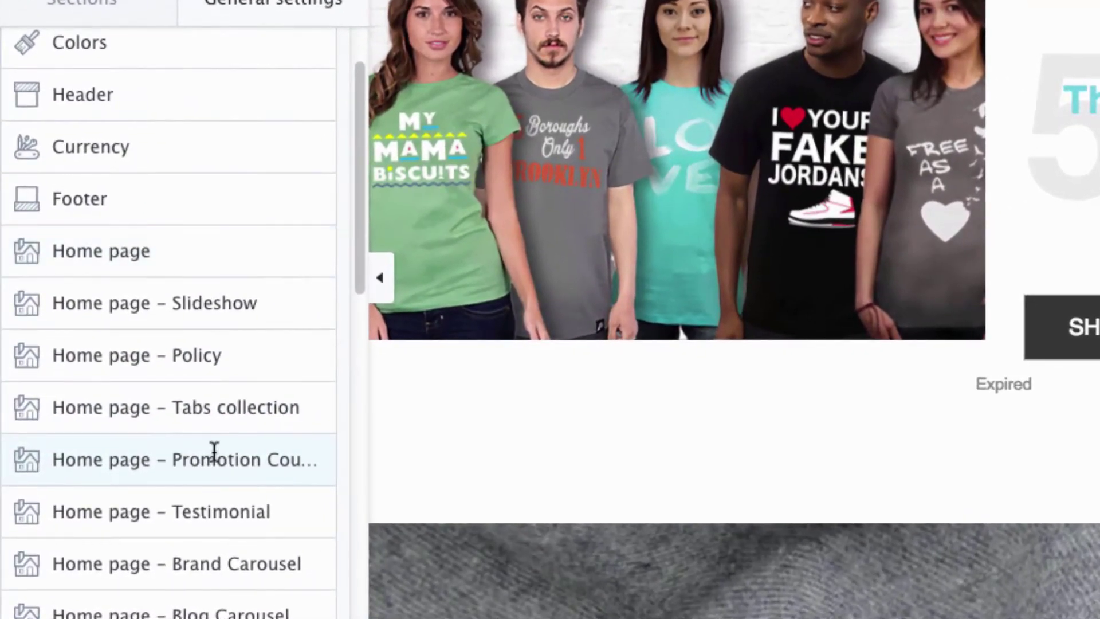
- Open the Home page – Promotion Countdown settings and place the cursor in its description text
click(214, 451)
scroll(201, 422, down, 5)
scroll(201, 418, up, 2)
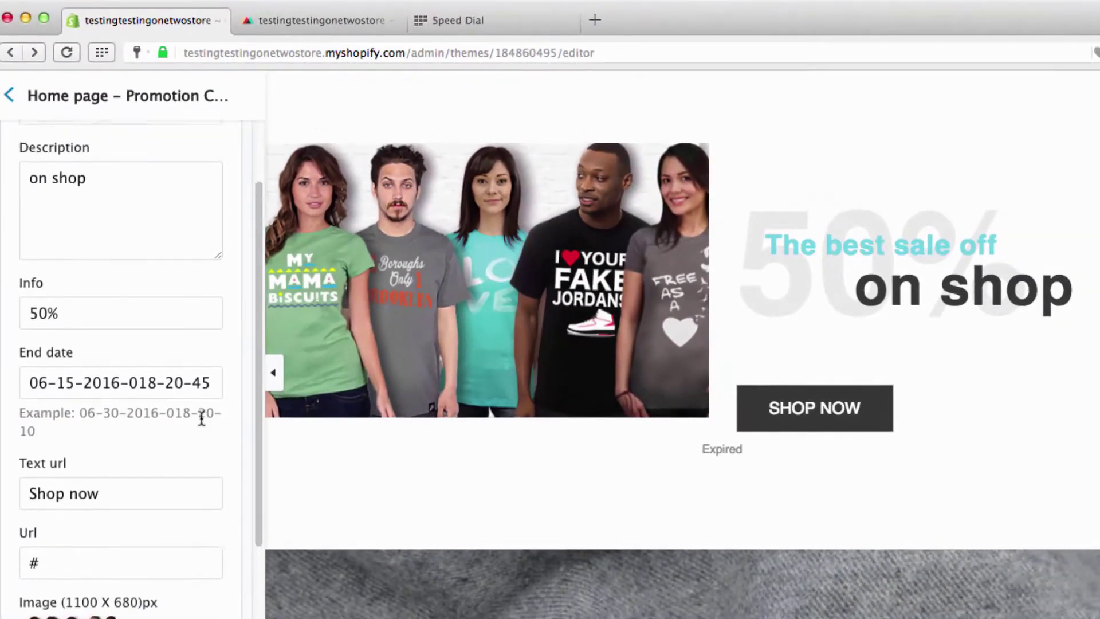
scroll(201, 418, up, 2)
click(162, 284)
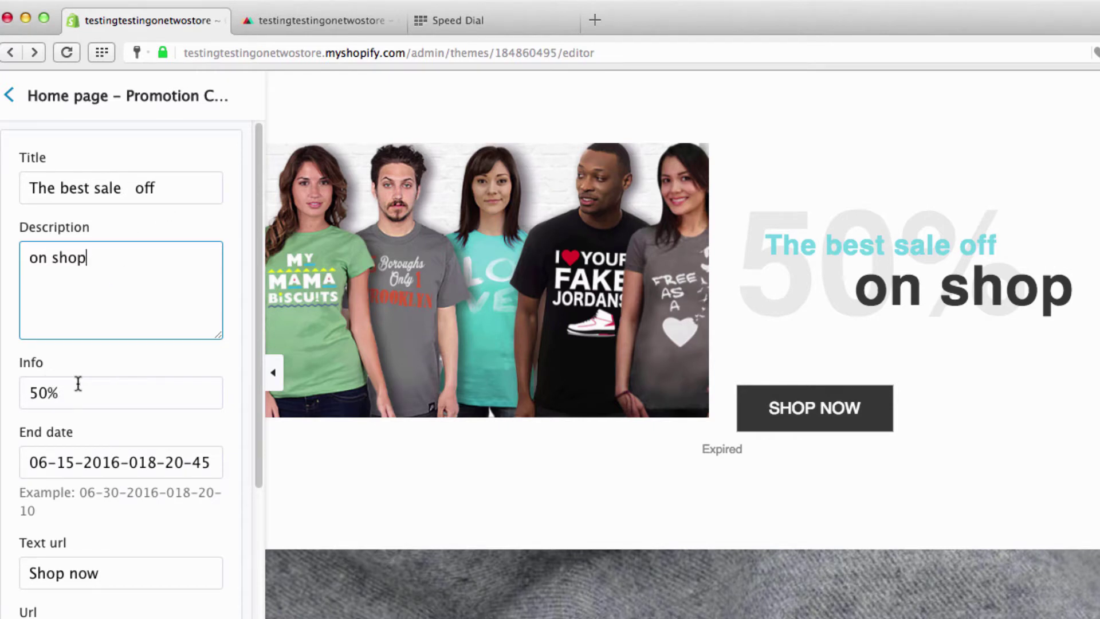
- Change the promotion's Info value from 50% to 30%
scroll(78, 384, down, 1)
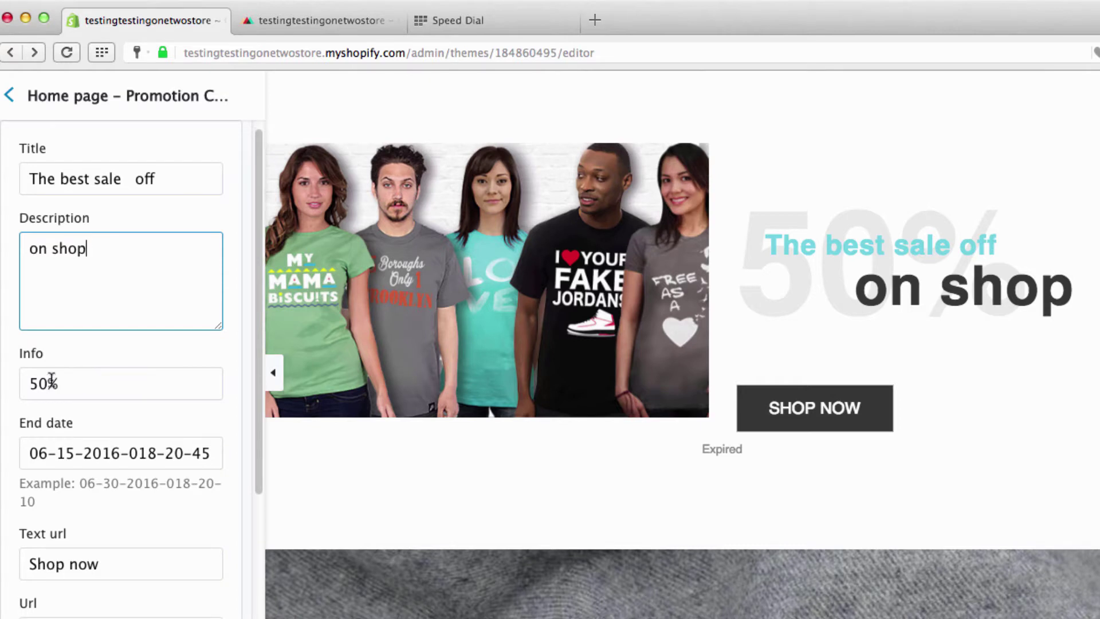
click(49, 381)
drag(39, 383, 27, 381)
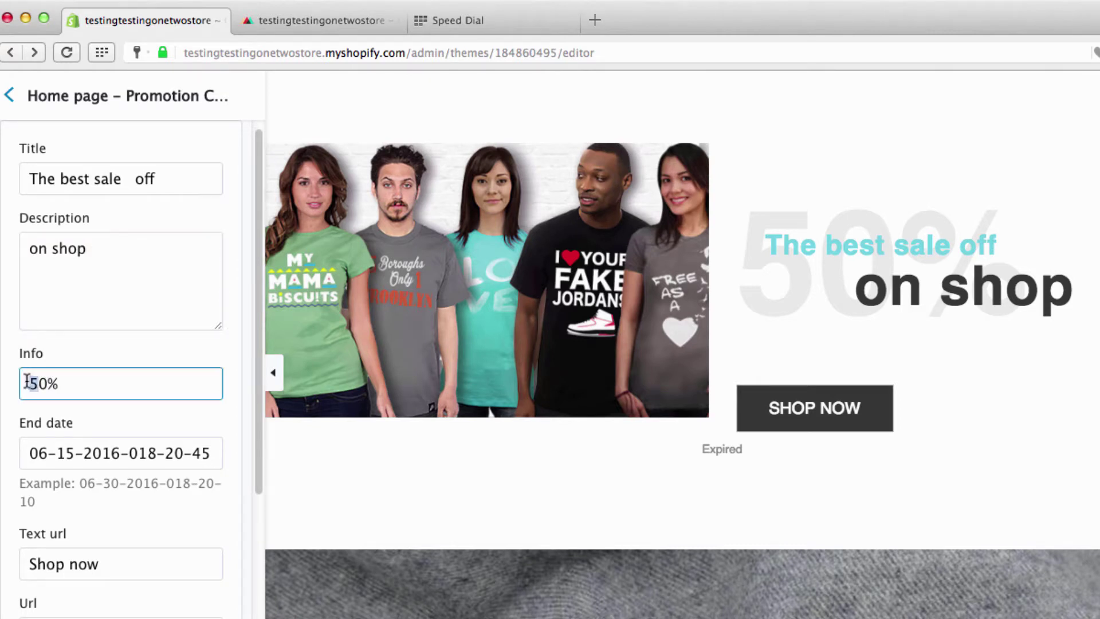
text(3)
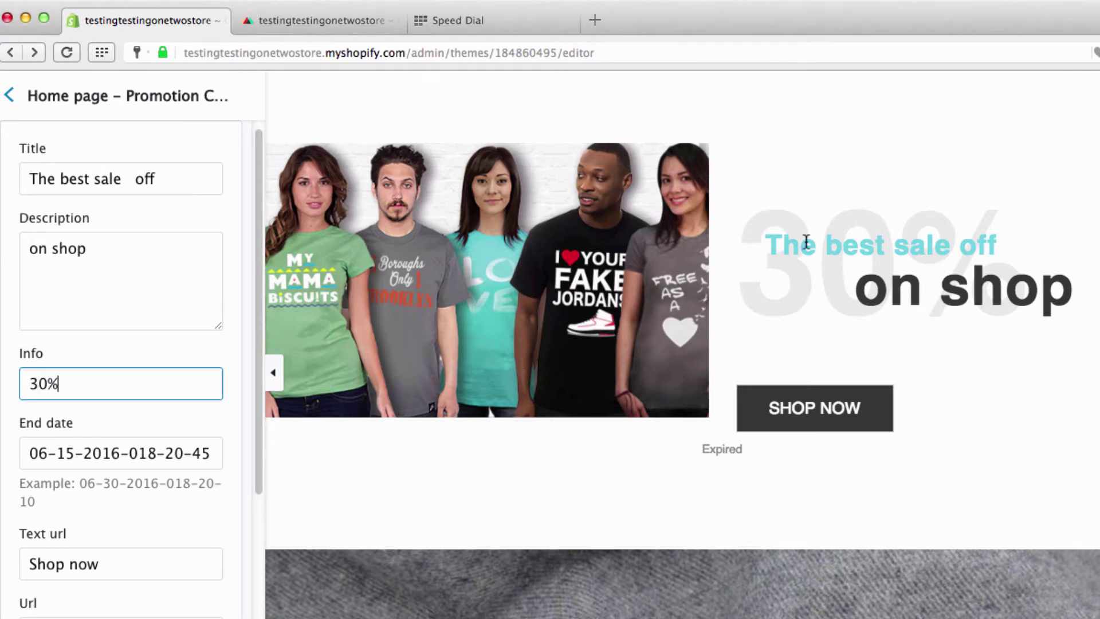
click(112, 241)
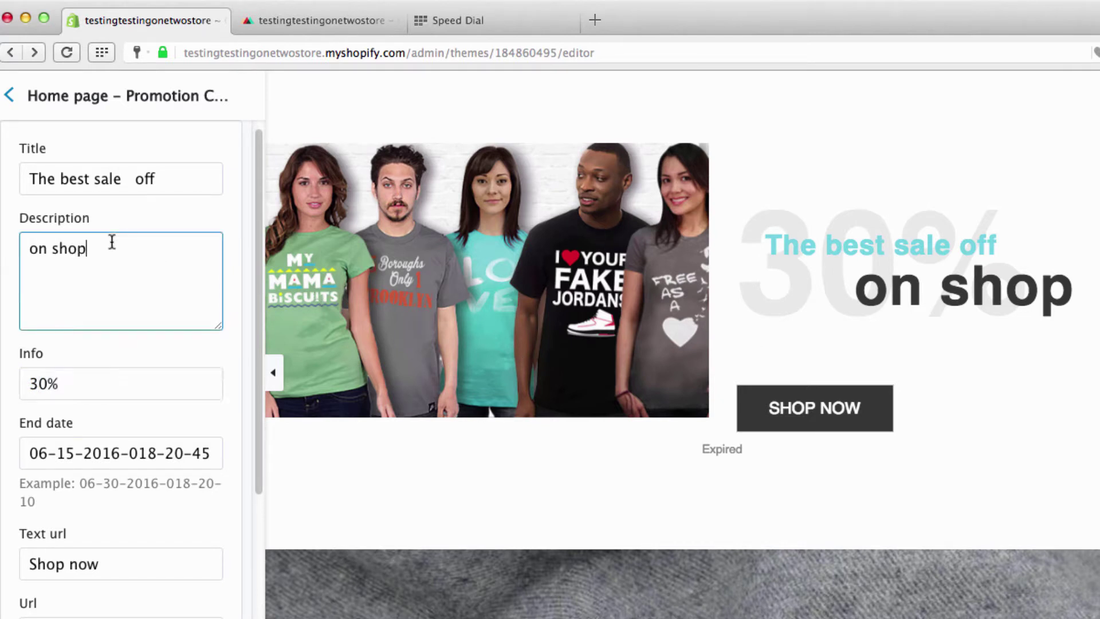
scroll(136, 254, down, 1)
scroll(136, 254, down, 5)
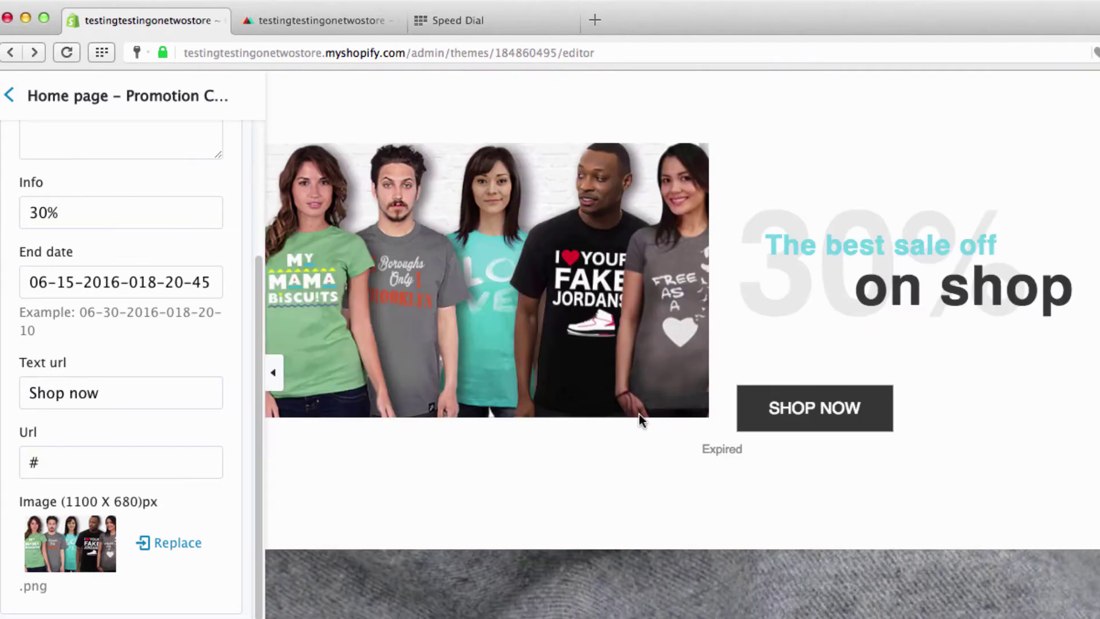
click(119, 399)
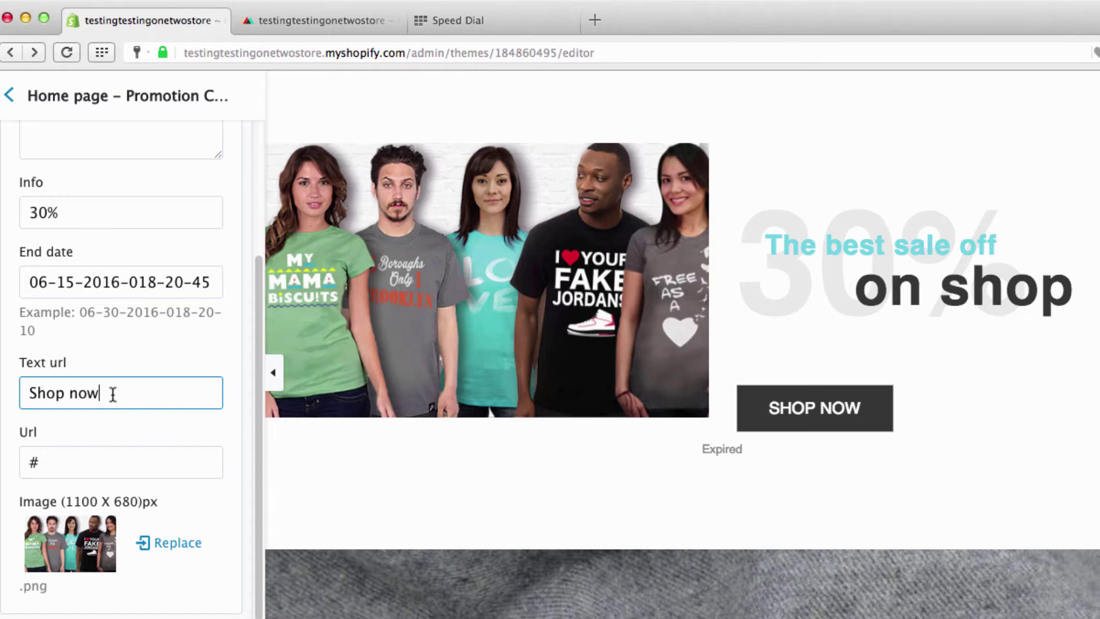
click(84, 458)
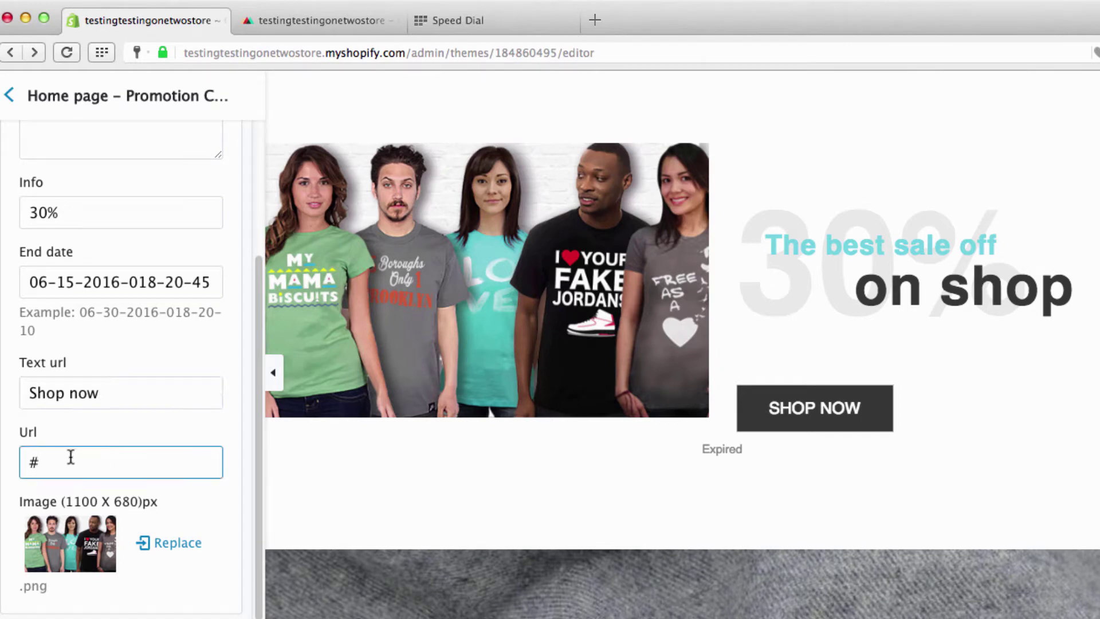
double_click(64, 456)
scroll(67, 451, down, 1)
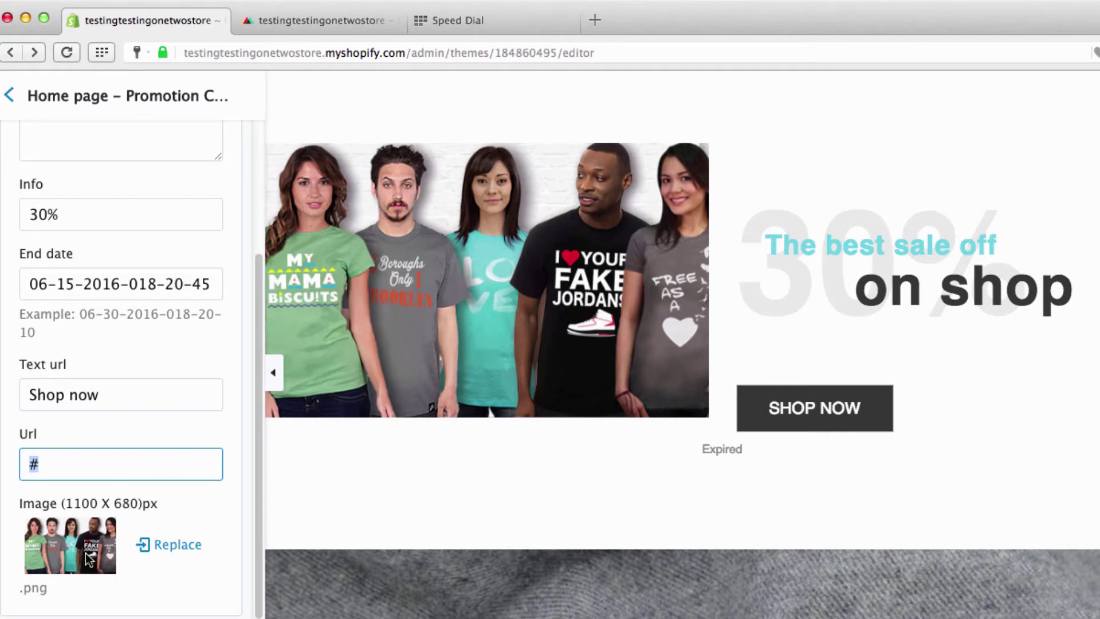
click(189, 552)
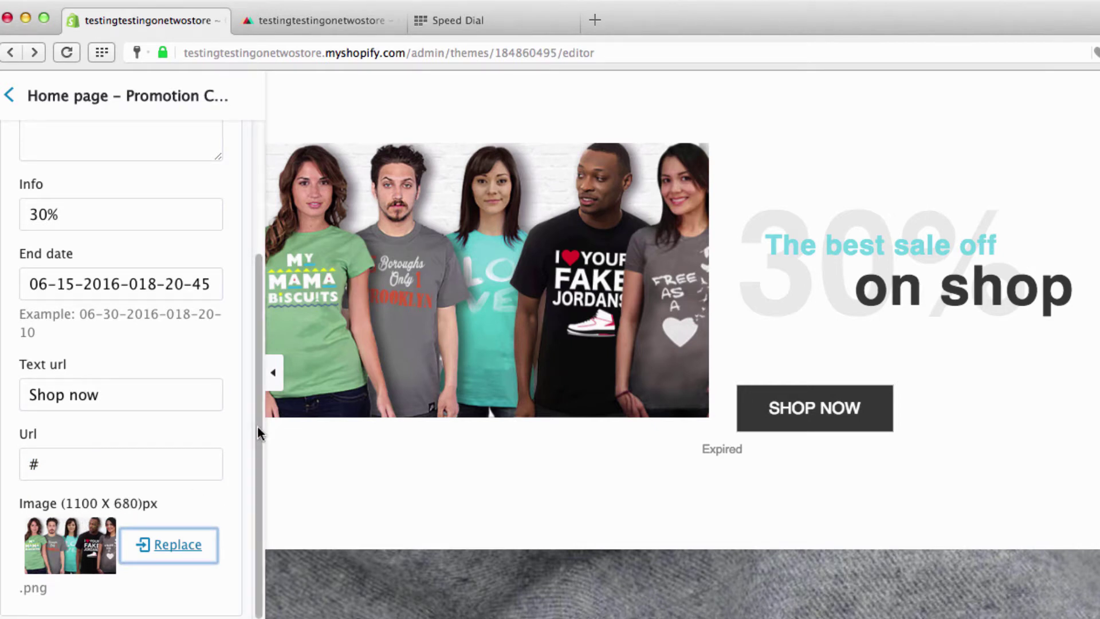
drag(257, 426, 259, 467)
mouse_move(257, 541)
mouse_down()
mouse_move(240, 216)
mouse_move(239, 545)
mouse_up()
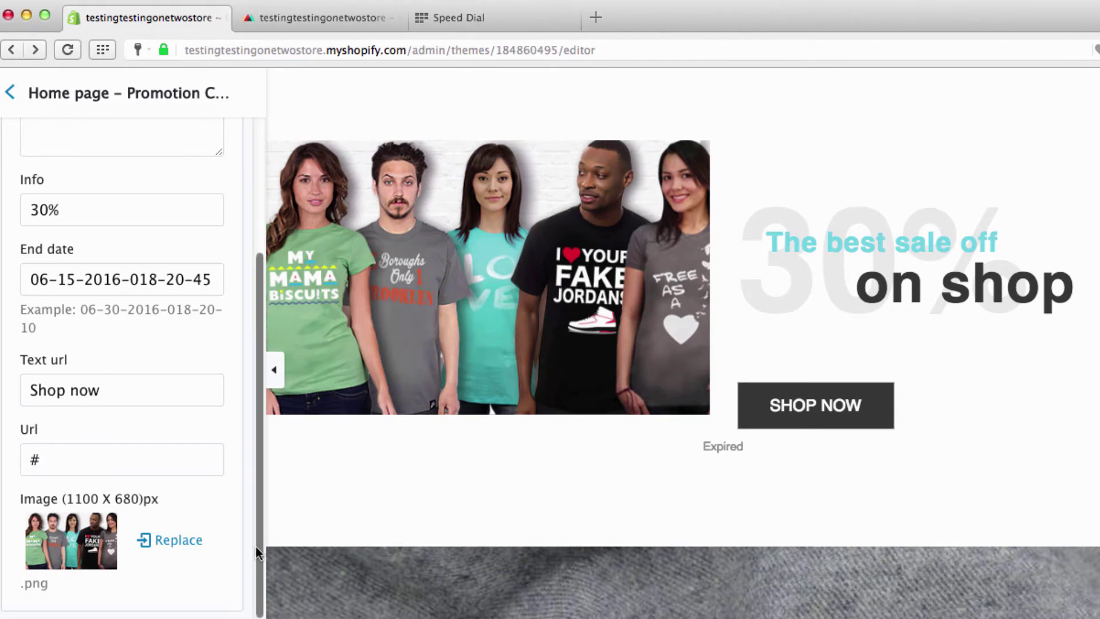
drag(256, 547, 237, 259)
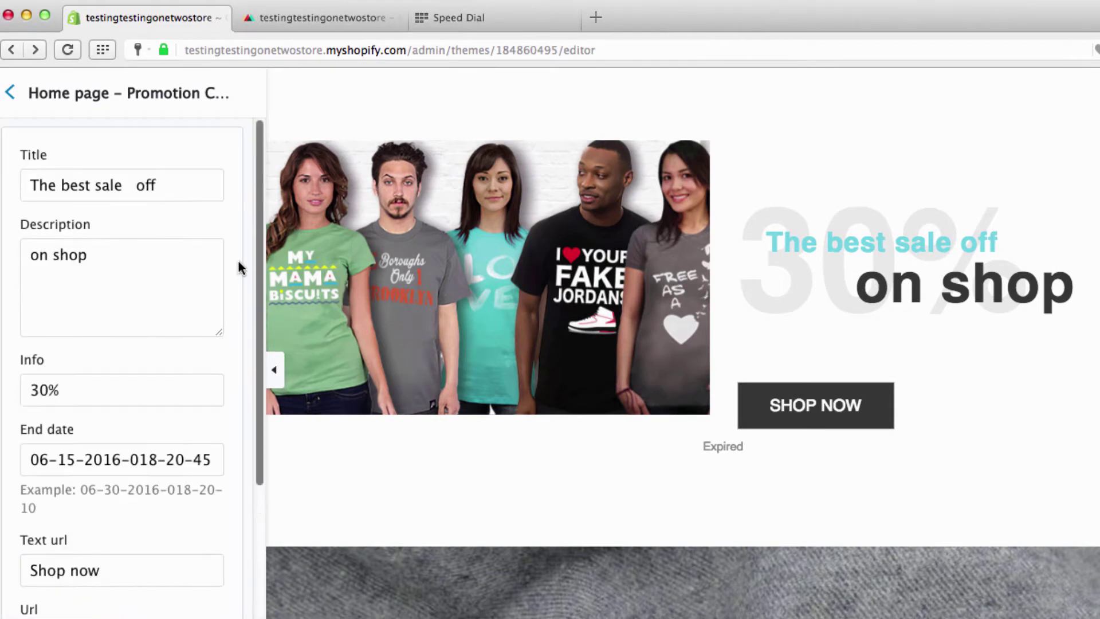
- Leave the promotion settings and open the Home page settings, locating Section 4
click(10, 91)
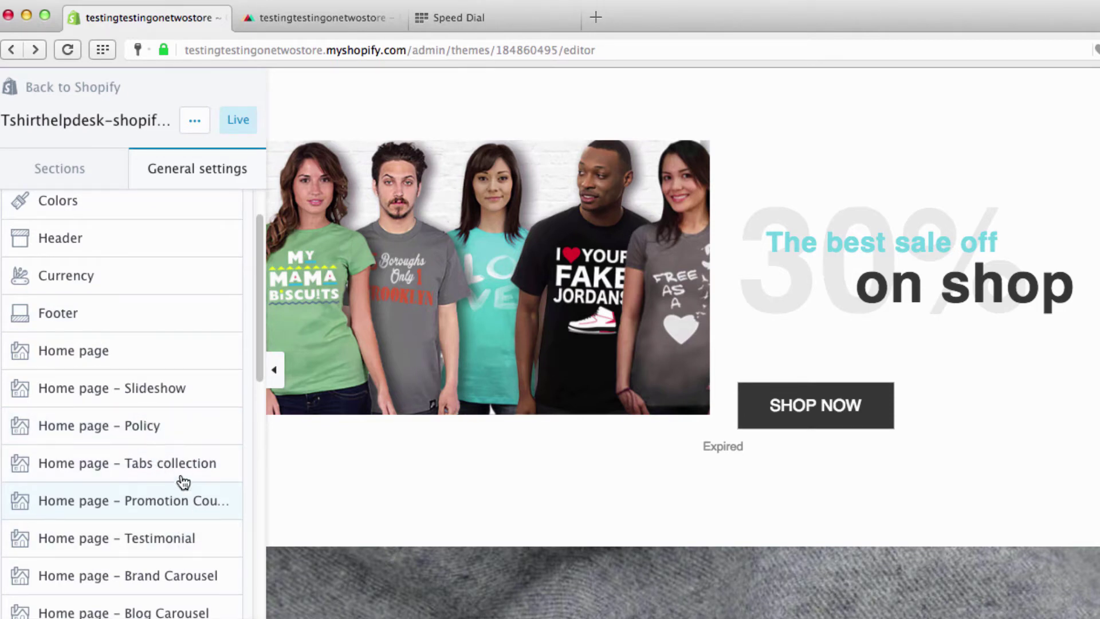
click(130, 354)
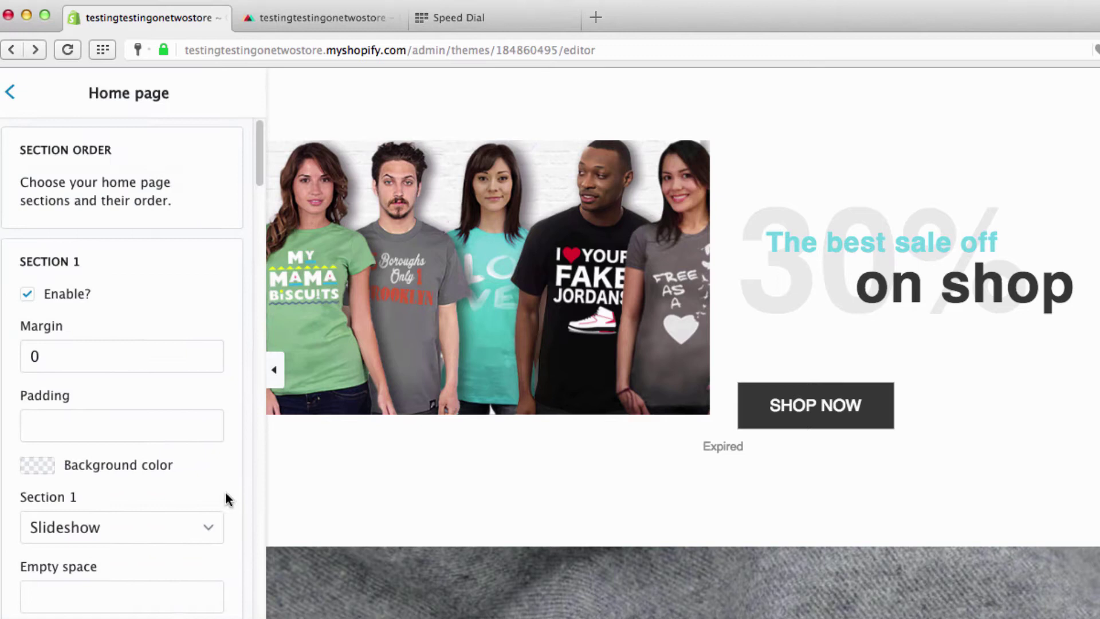
scroll(223, 530, down, 12)
scroll(224, 530, down, 12)
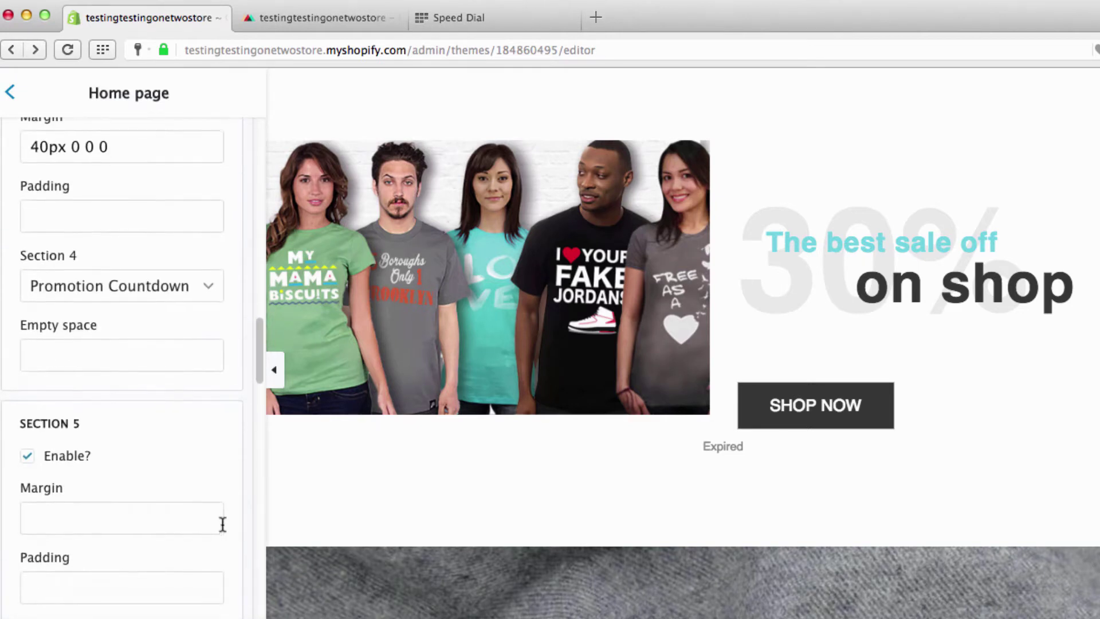
scroll(224, 530, down, 6)
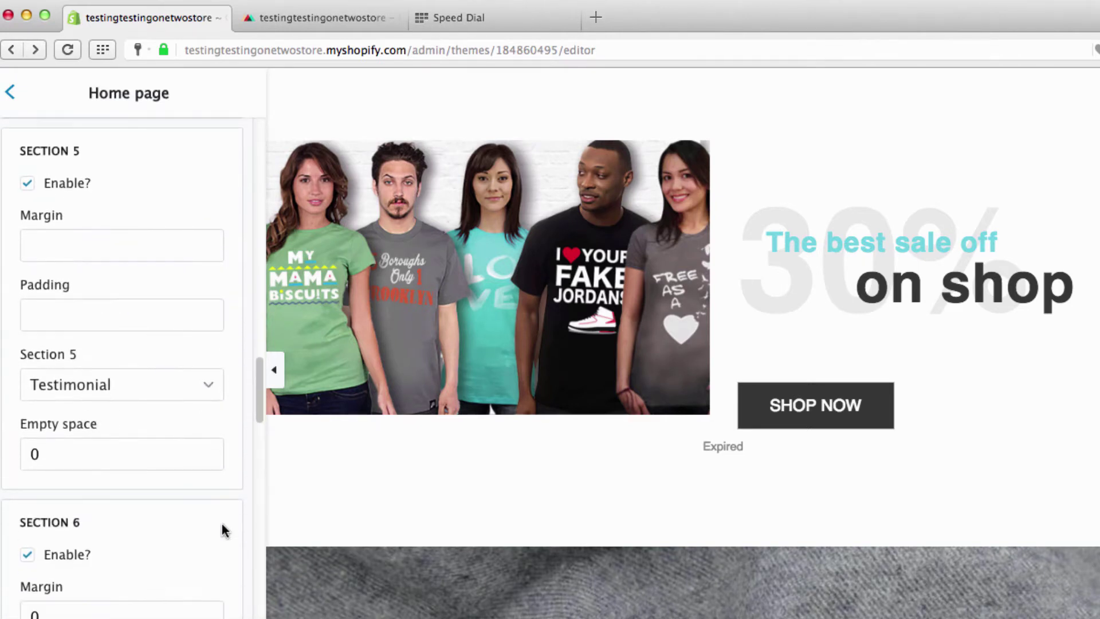
scroll(224, 527, up, 10)
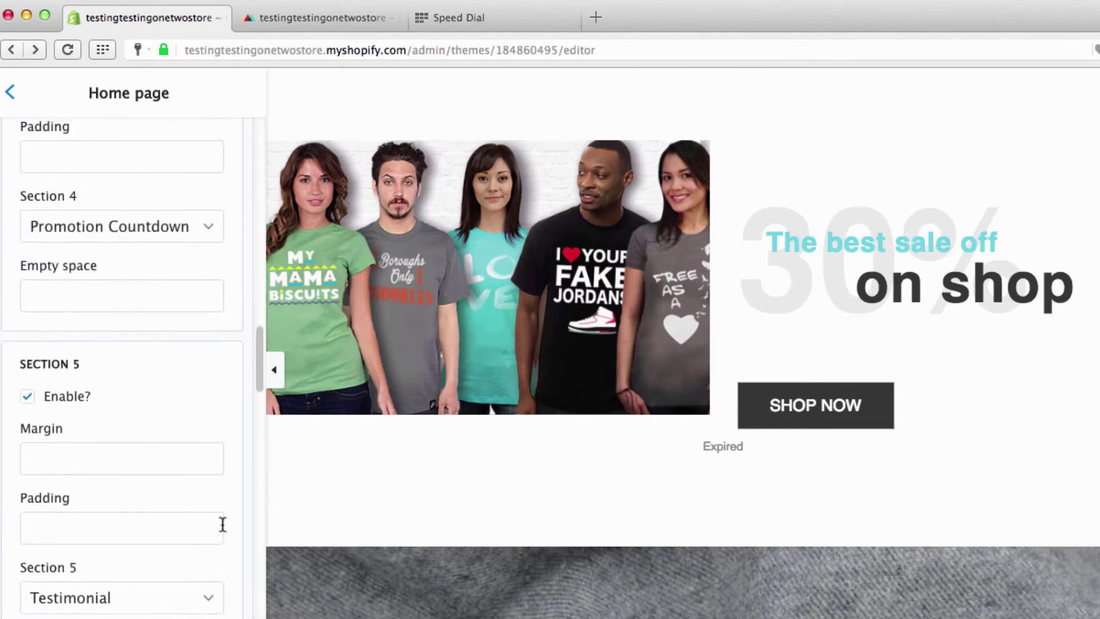
scroll(186, 277, up, 3)
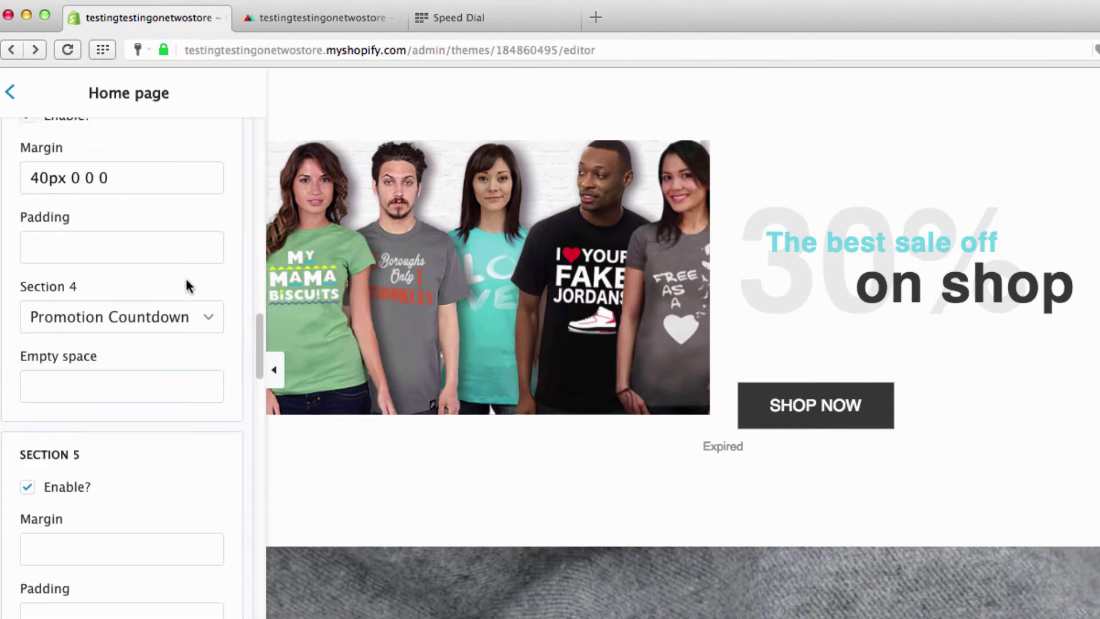
scroll(198, 336, up, 2)
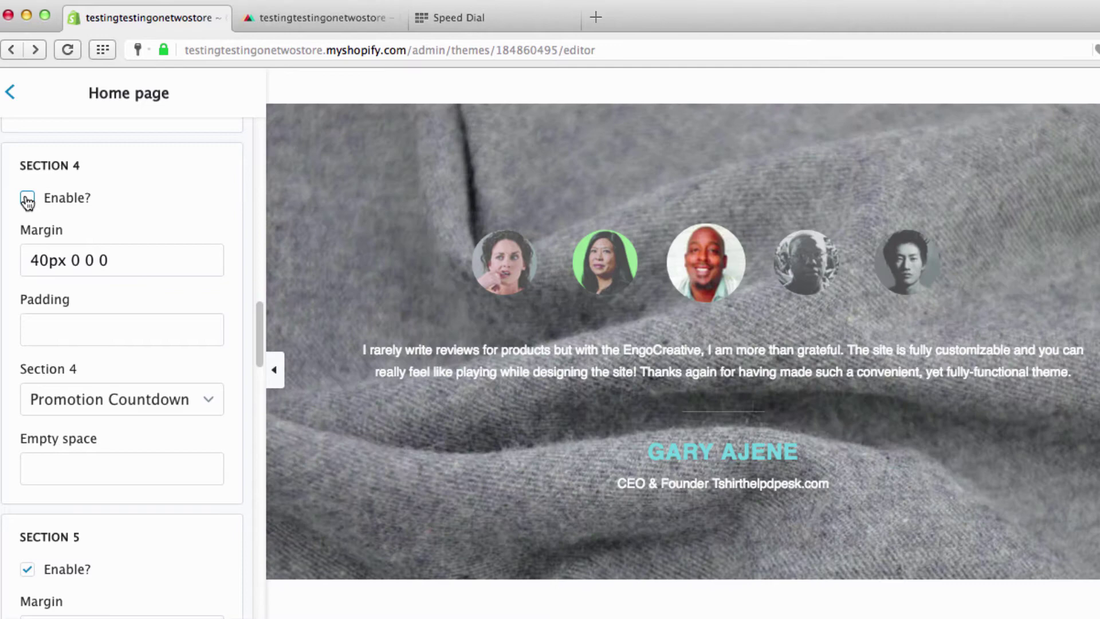
- Tick Enable? for Section 4 Promotion Countdown, dismiss the newsletter popup, and return to General settings
click(27, 200)
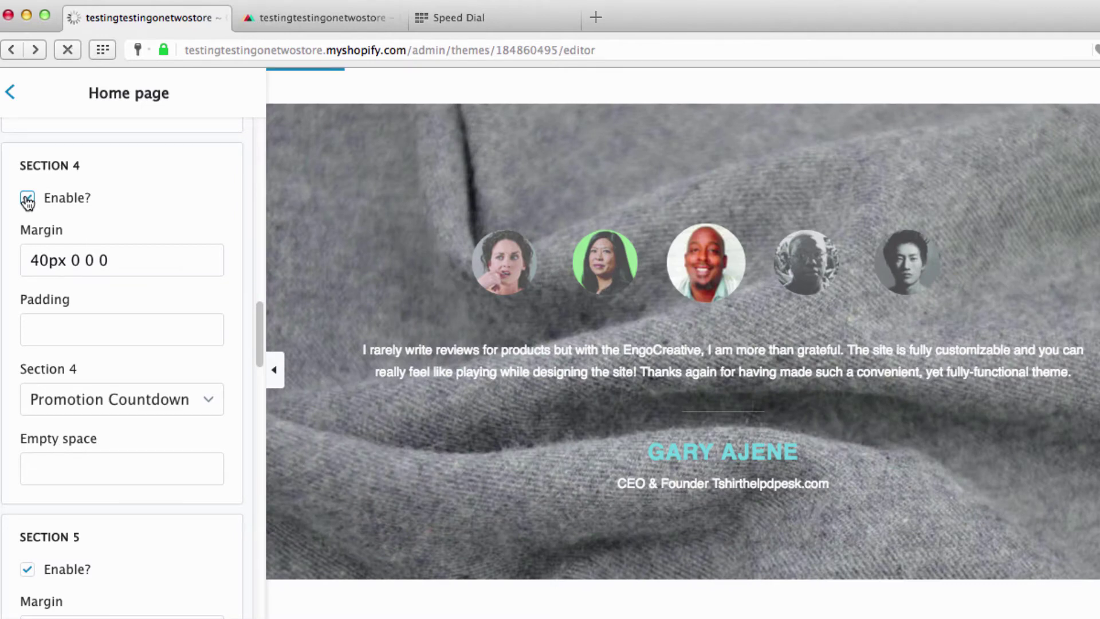
scroll(214, 344, down, 2)
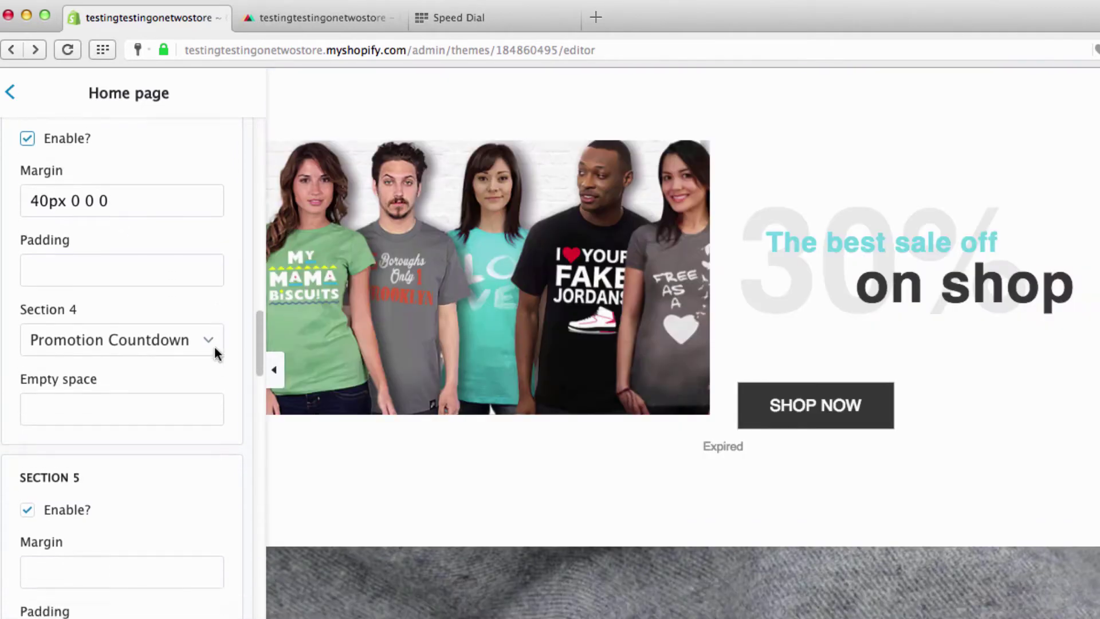
scroll(216, 351, down, 1)
scroll(567, 389, down, 7)
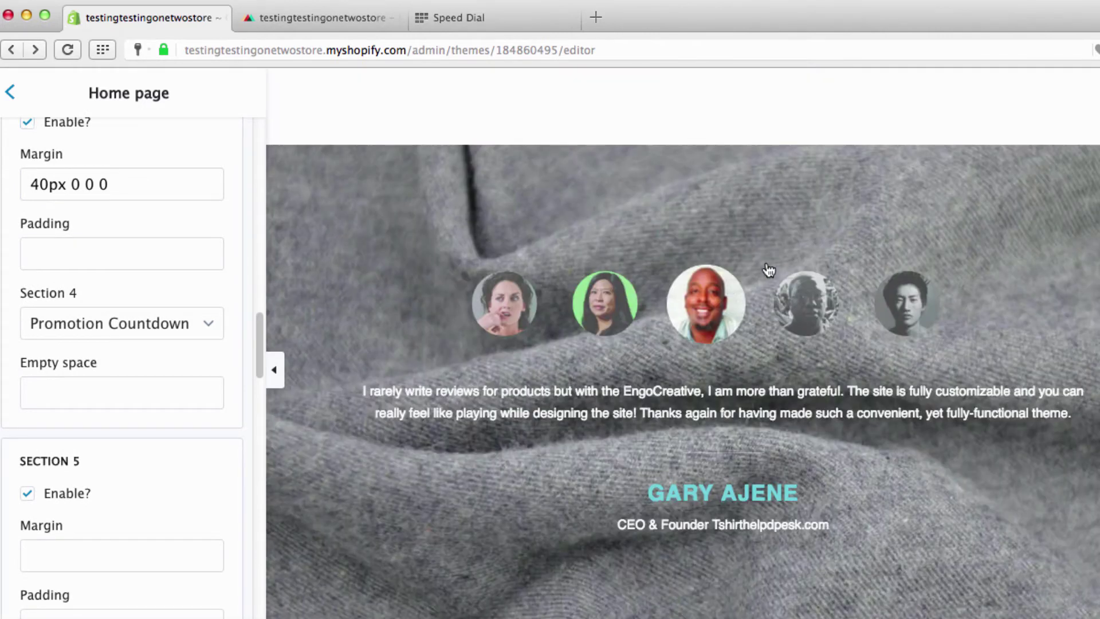
click(1094, 160)
click(11, 92)
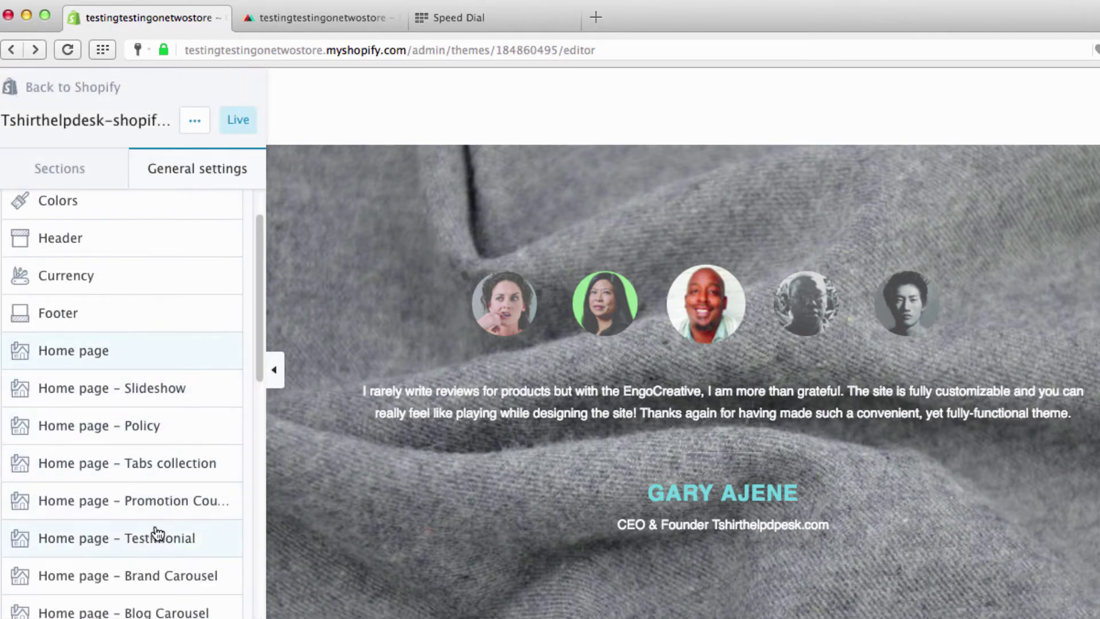
- In Home page – Testimonial, switch Parallax background on for the background image and dismiss the newsletter popup
click(139, 536)
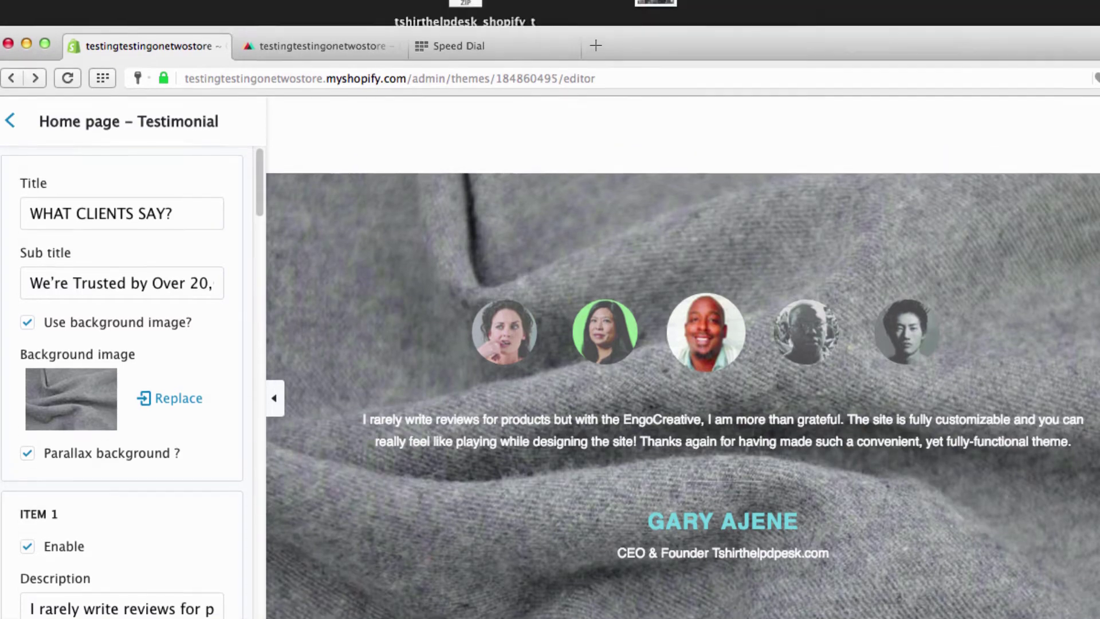
scroll(683, 344, up, 4)
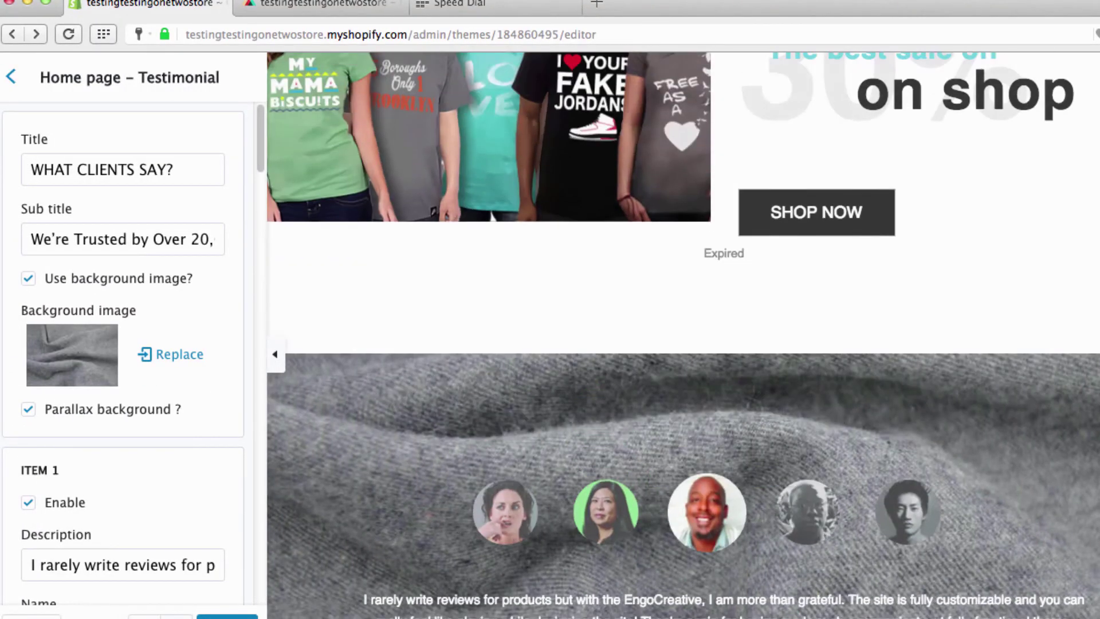
scroll(683, 344, down, 5)
scroll(683, 344, up, 5)
scroll(683, 344, up, 3)
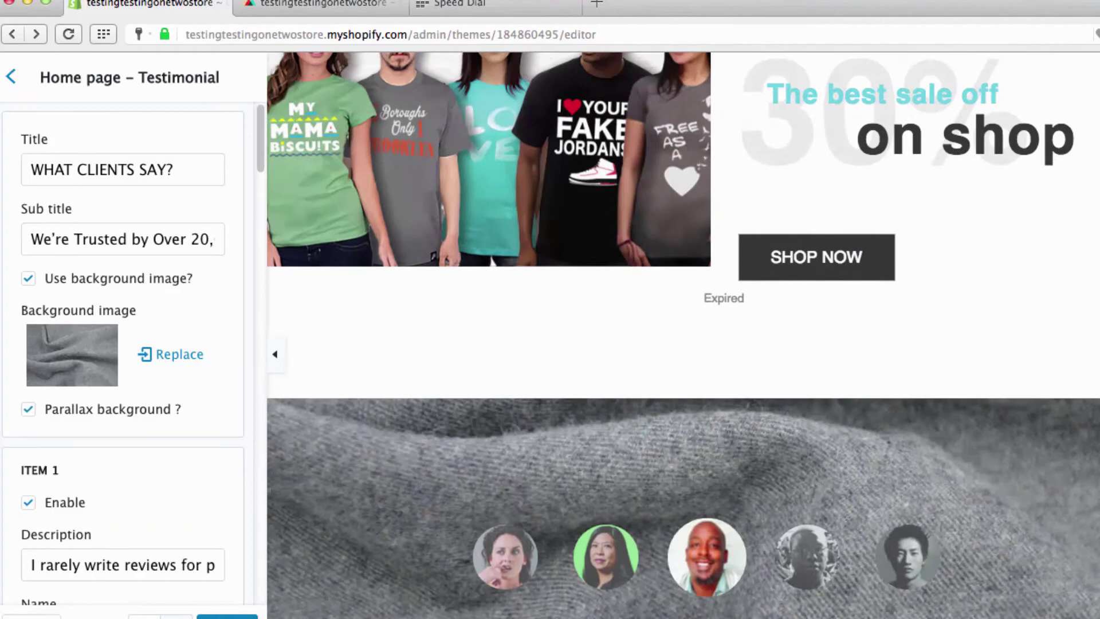
scroll(682, 344, down, 4)
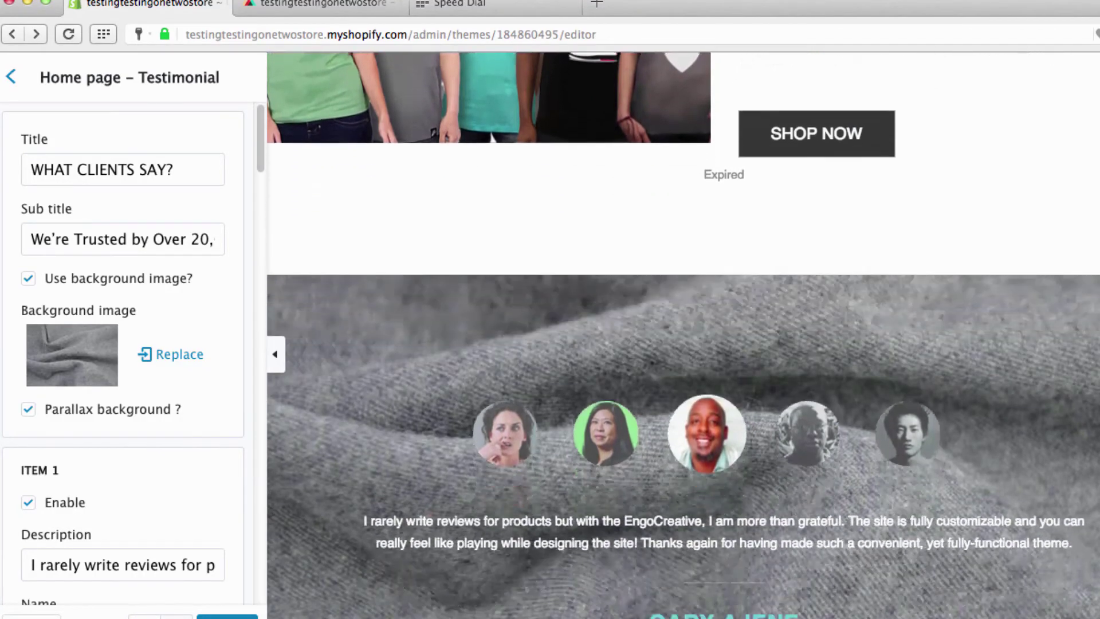
scroll(683, 344, up, 2)
scroll(683, 344, down, 1)
scroll(683, 344, down, 9)
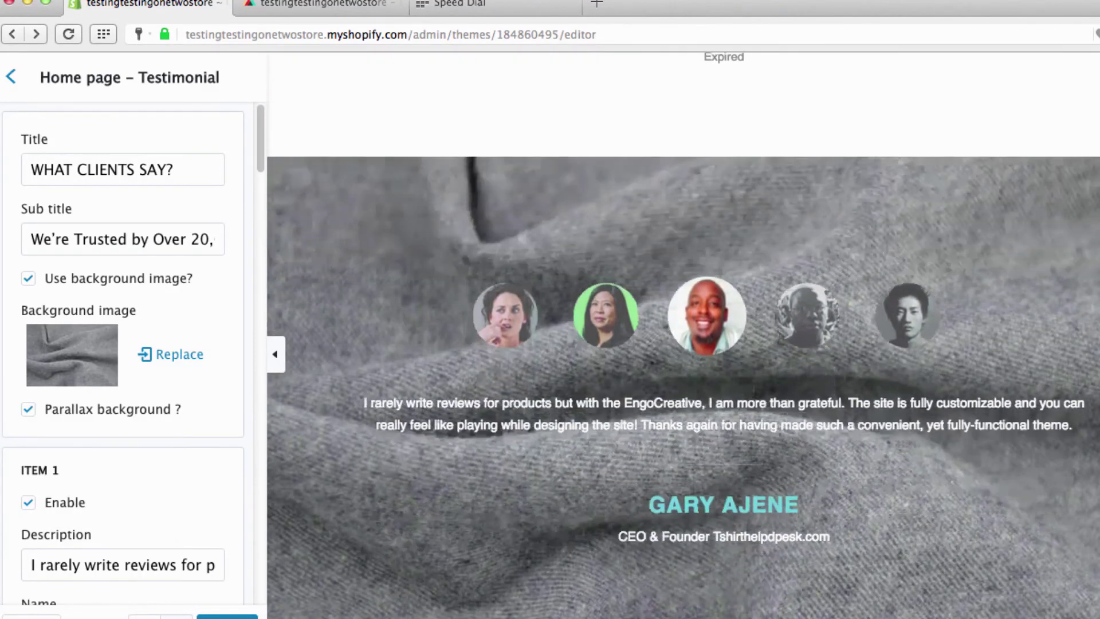
scroll(683, 343, up, 7)
scroll(683, 344, down, 4)
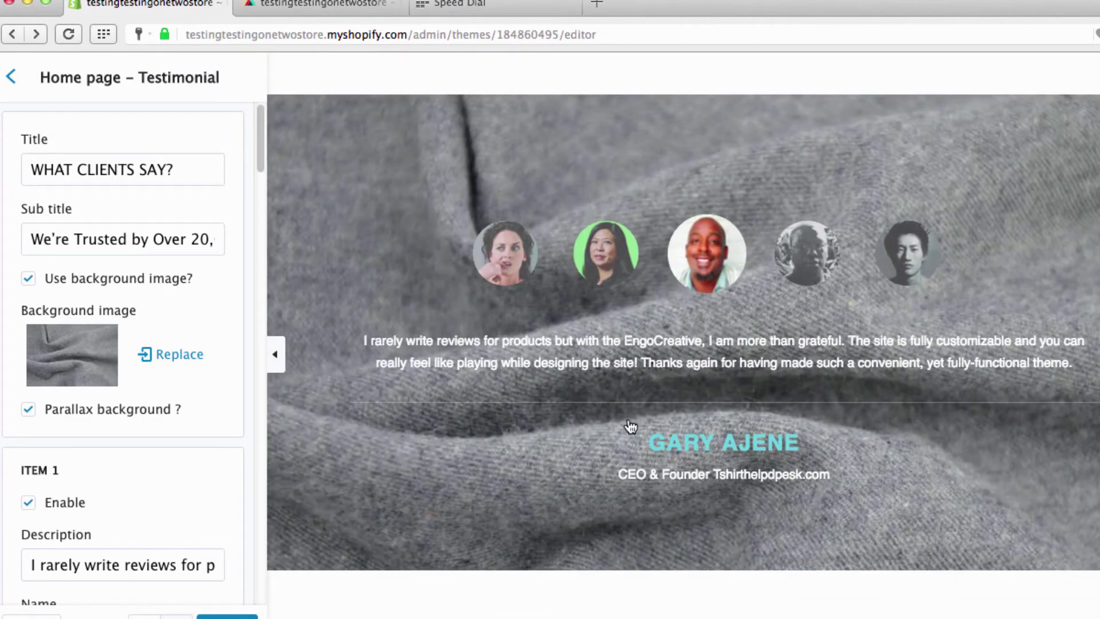
click(29, 410)
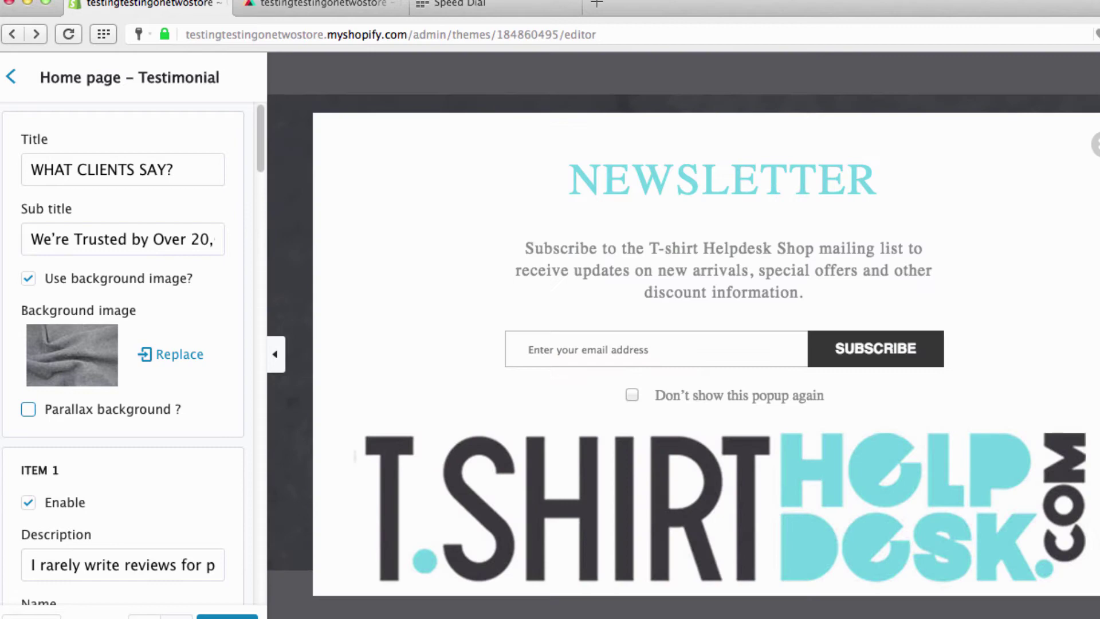
key(Escape)
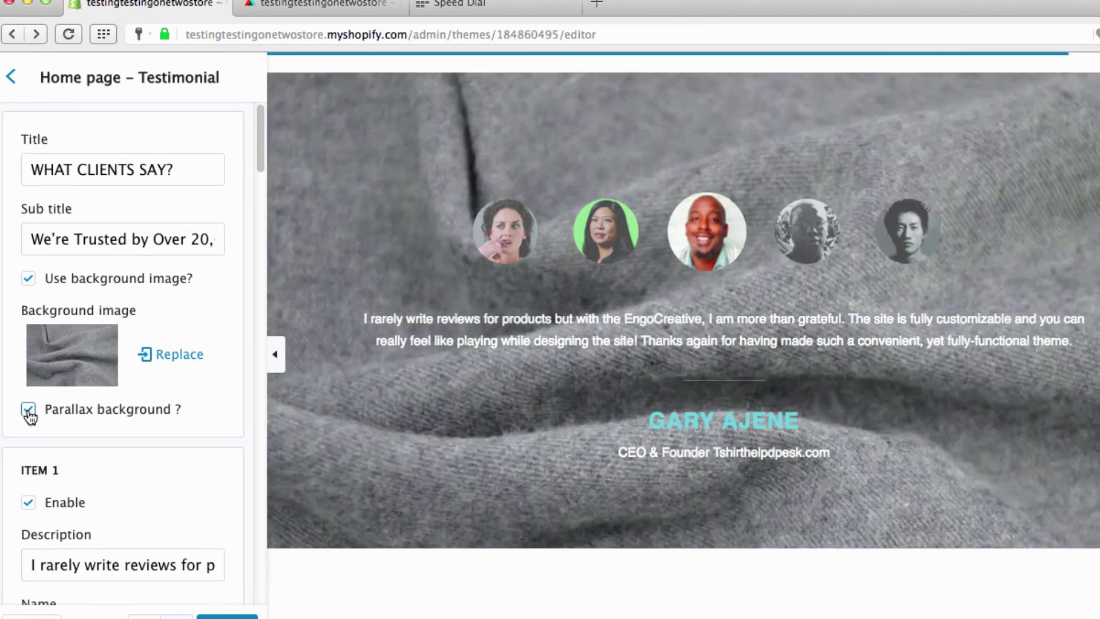
- Select Item 1's client Name field and step the testimonial carousel between clients
scroll(177, 430, down, 5)
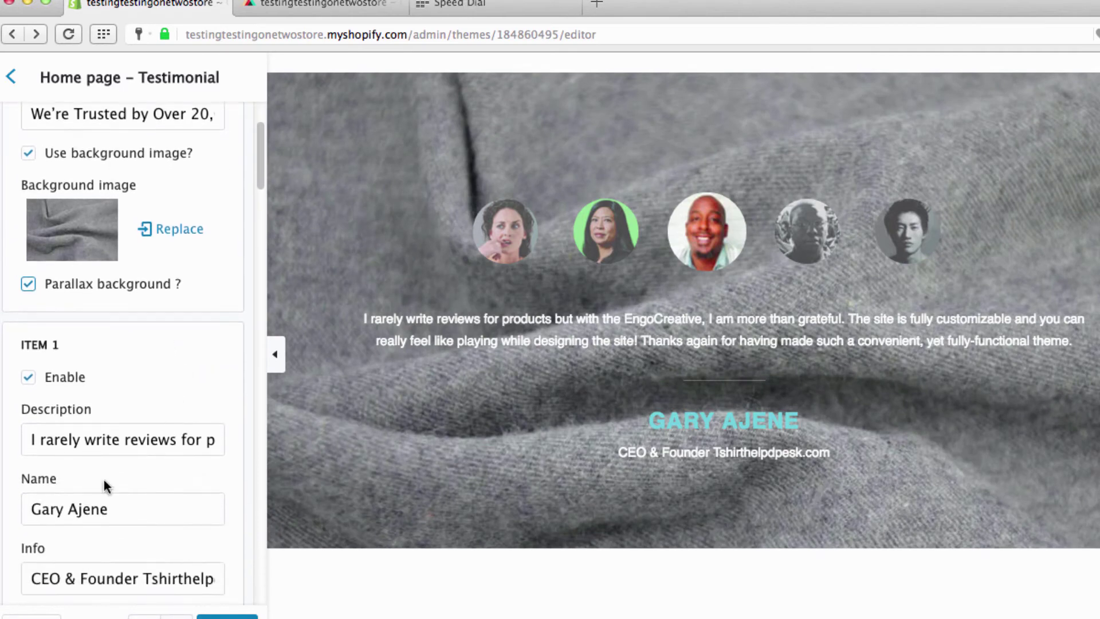
scroll(104, 486, down, 3)
scroll(186, 451, down, 4)
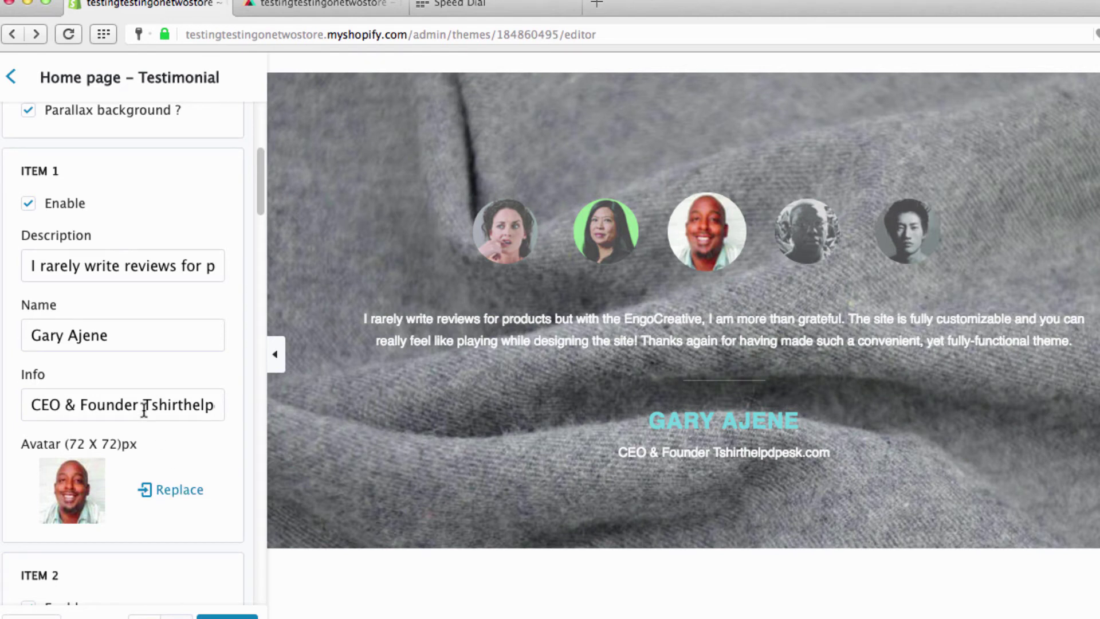
click(108, 347)
scroll(163, 404, down, 2)
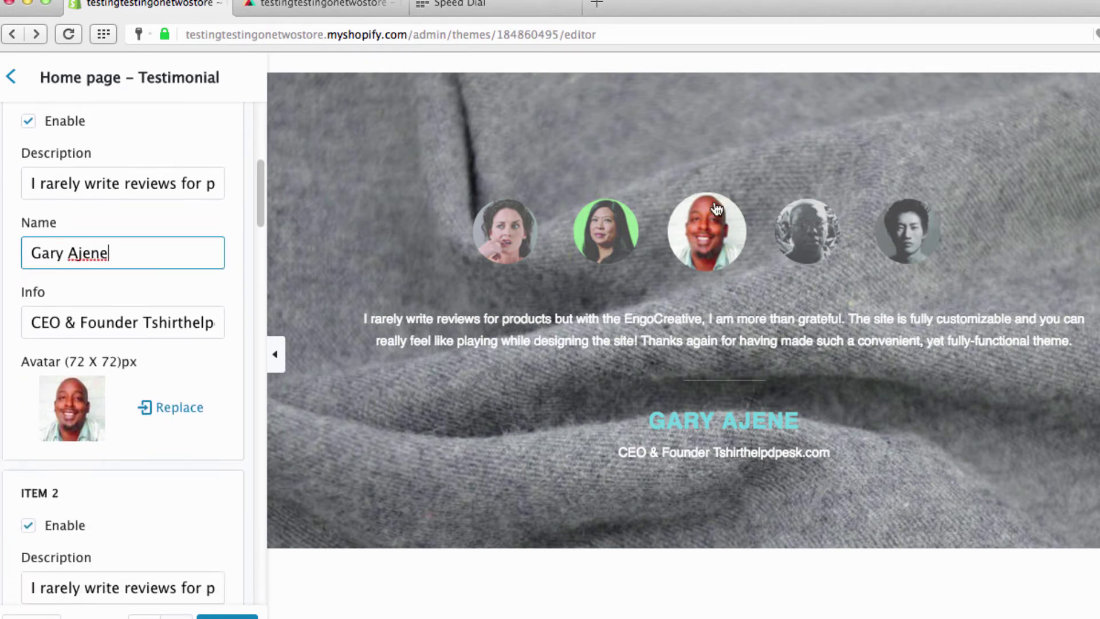
click(805, 245)
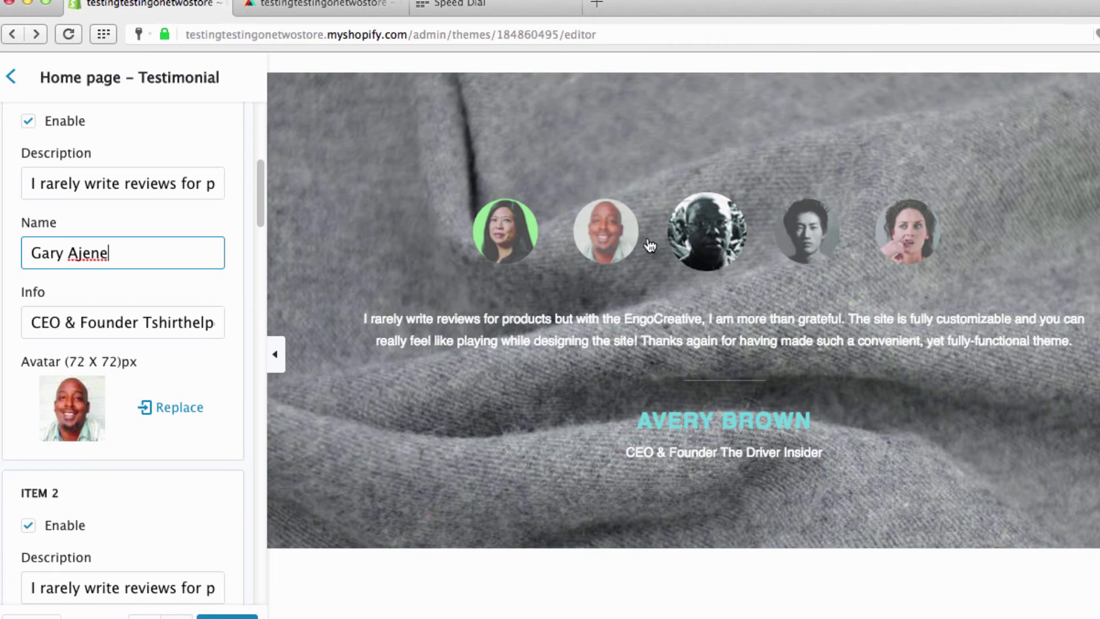
click(616, 243)
click(608, 240)
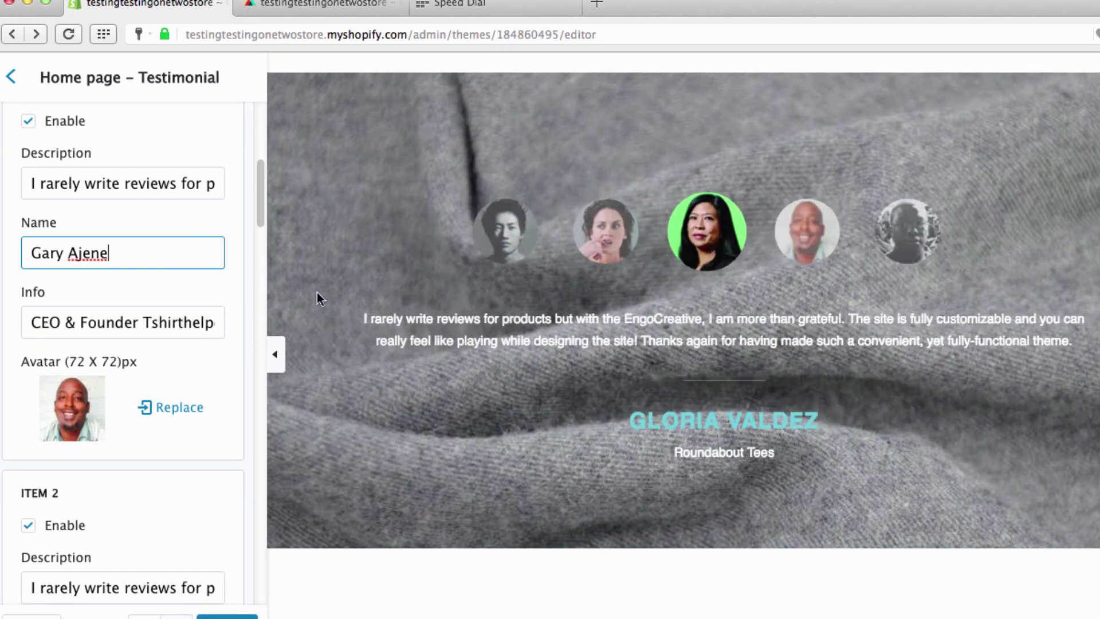
scroll(186, 404, down, 5)
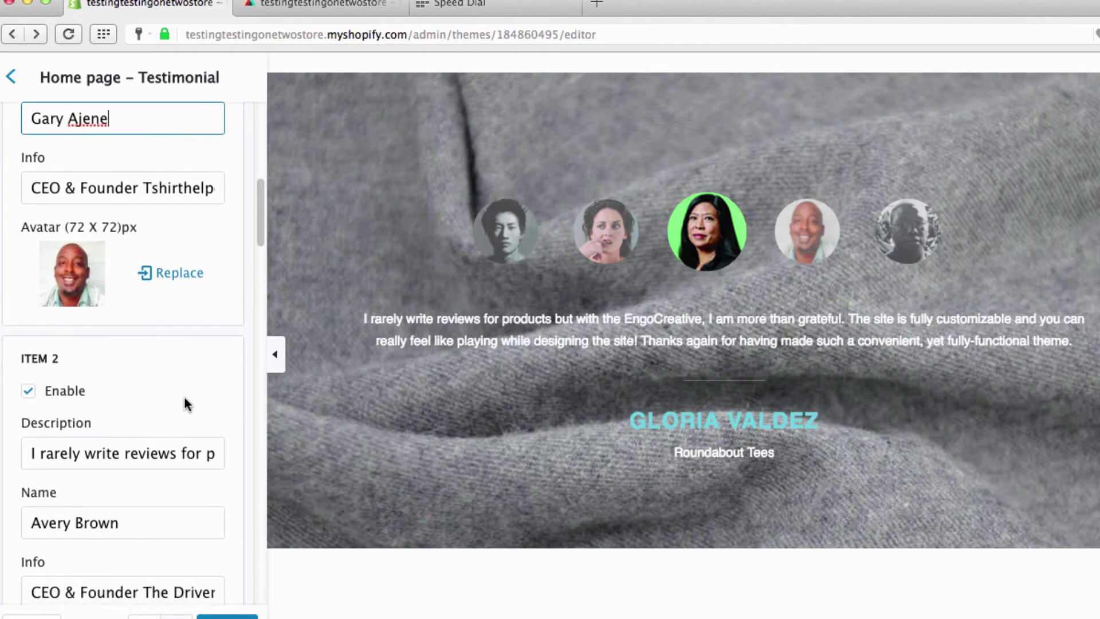
scroll(183, 397, up, 3)
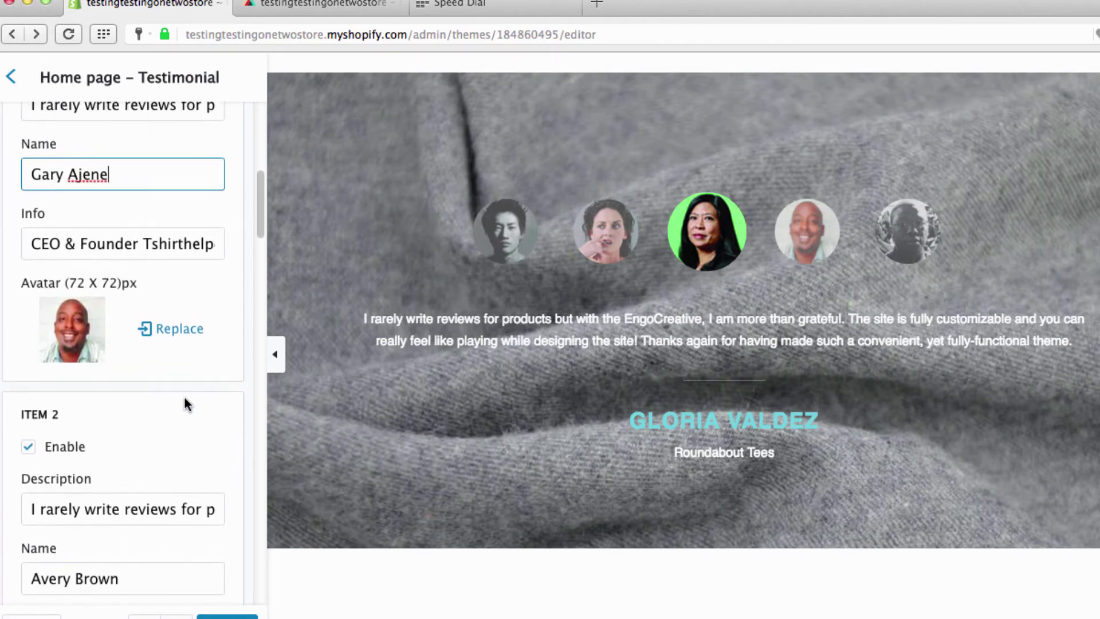
scroll(183, 401, down, 2)
scroll(184, 401, up, 3)
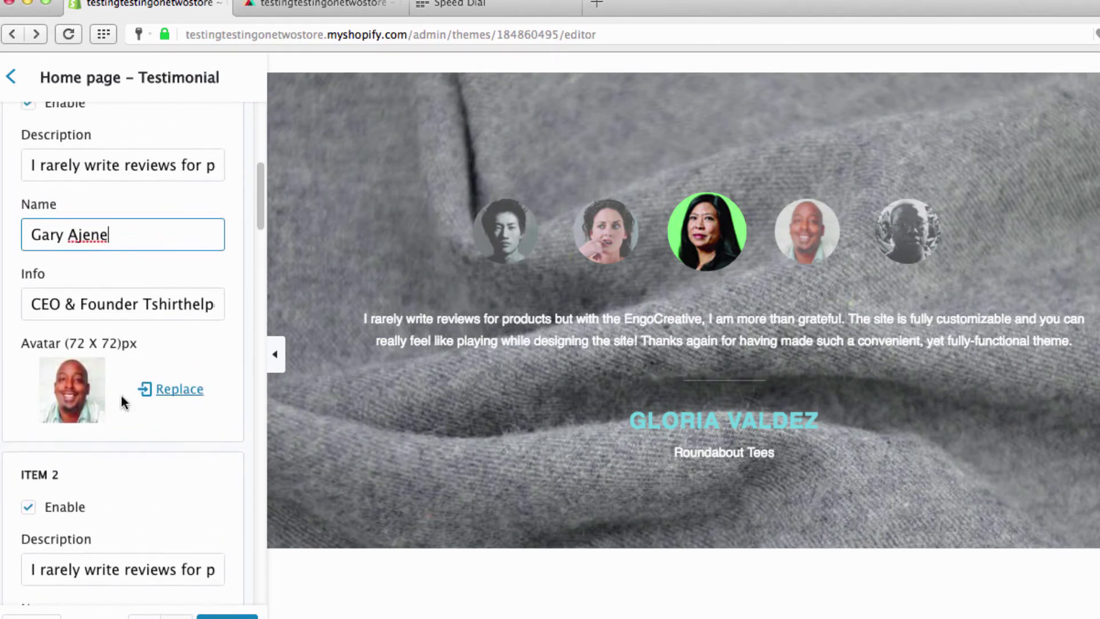
- Cancel replacing the avatar, then fill in Item 1's client name and CEO & Founder info line
click(171, 393)
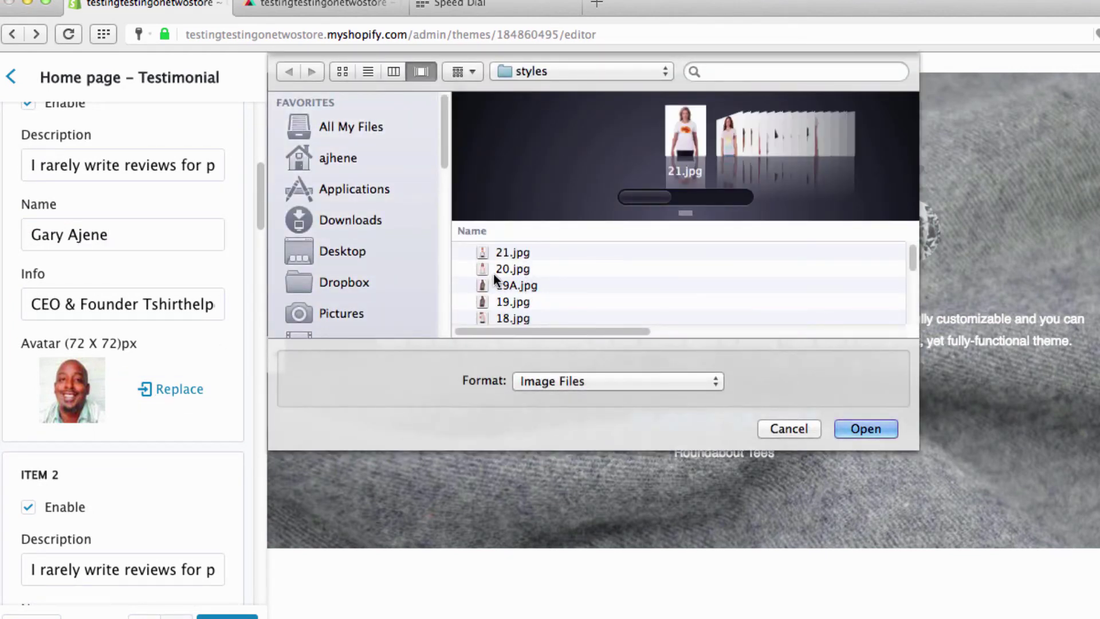
click(801, 429)
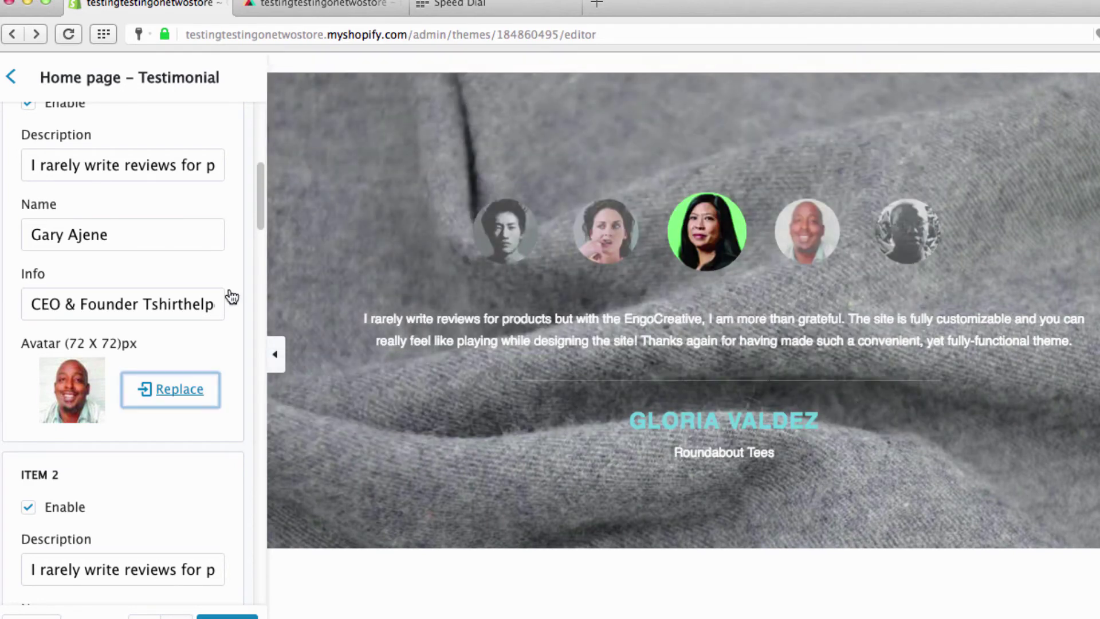
click(148, 242)
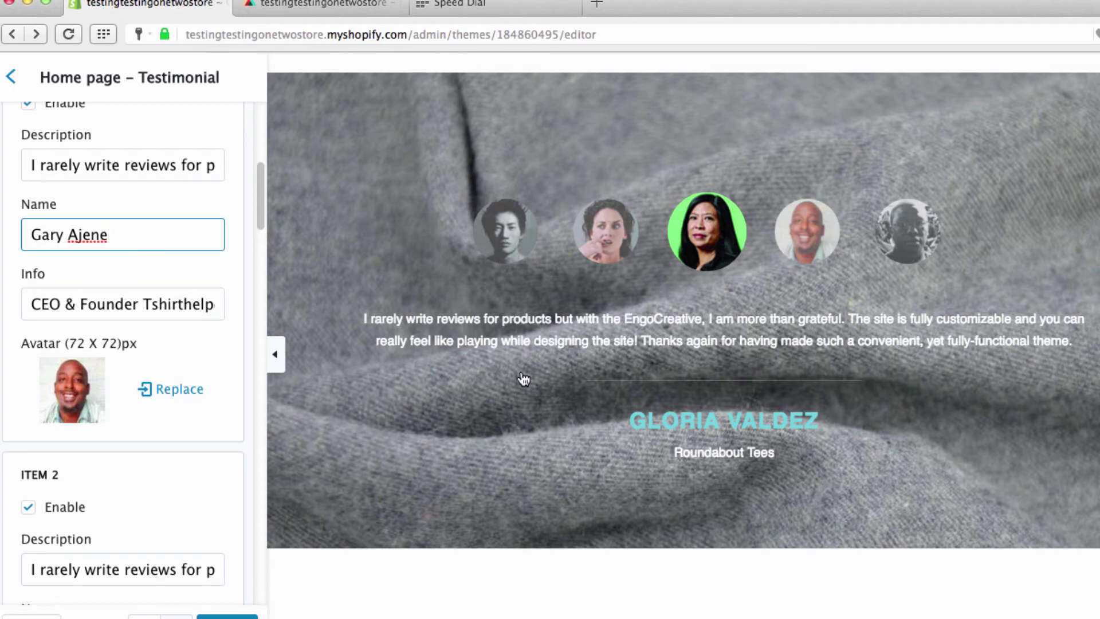
click(213, 304)
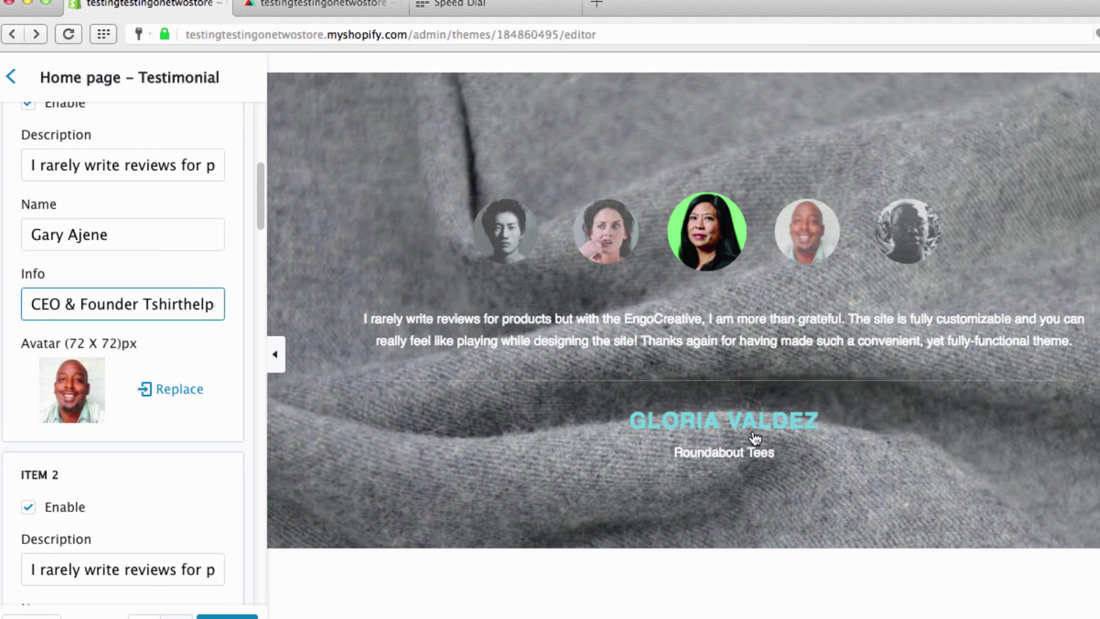
click(805, 244)
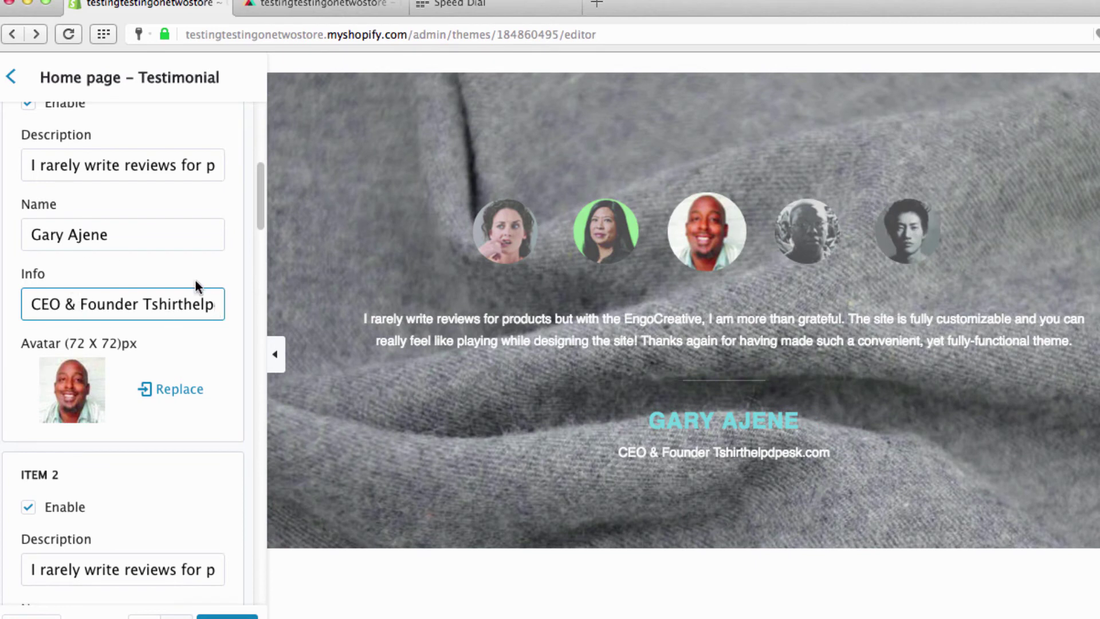
- Review Item 1's Description text, selecting and deselecting parts of the review
scroll(181, 253, up, 1)
click(99, 206)
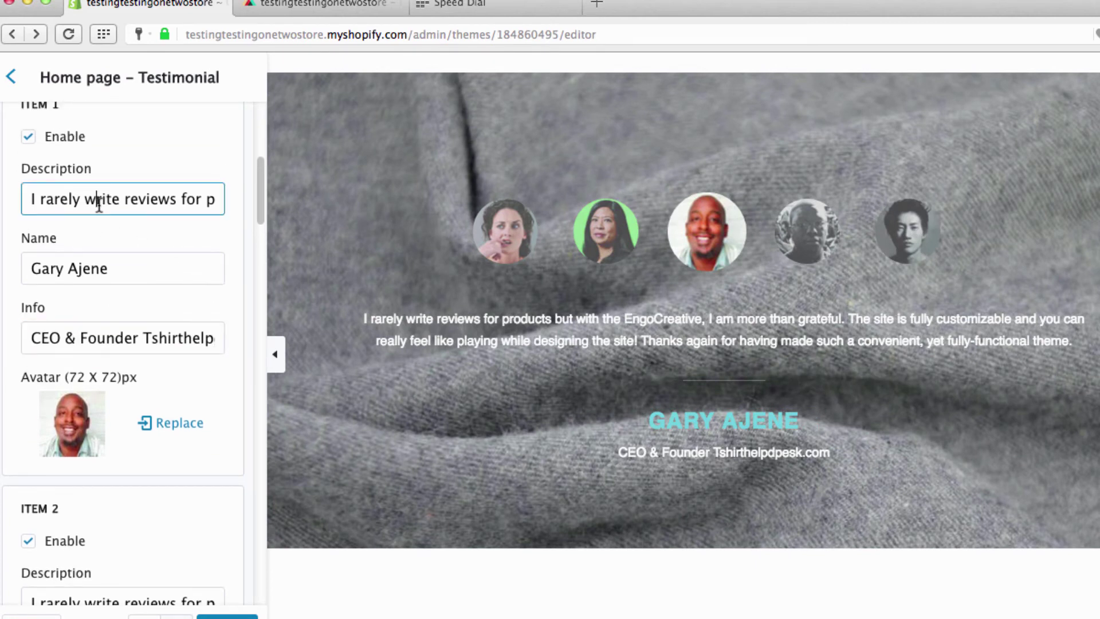
drag(113, 201, 152, 198)
click(114, 199)
click(48, 195)
drag(43, 195, 140, 199)
click(141, 199)
scroll(184, 386, down, 14)
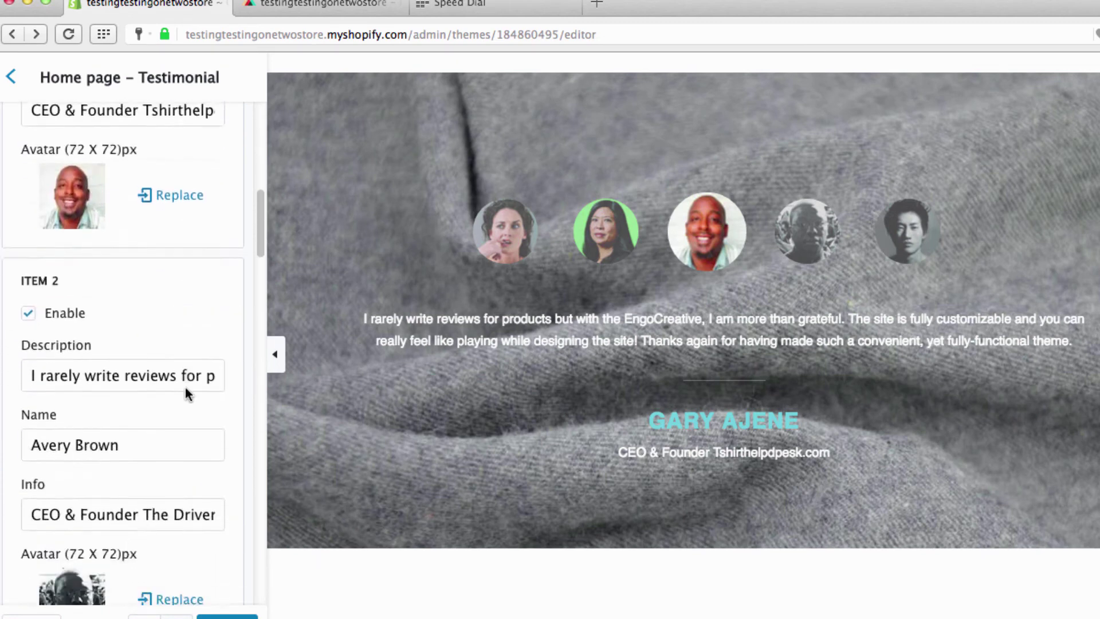
scroll(105, 521, down, 2)
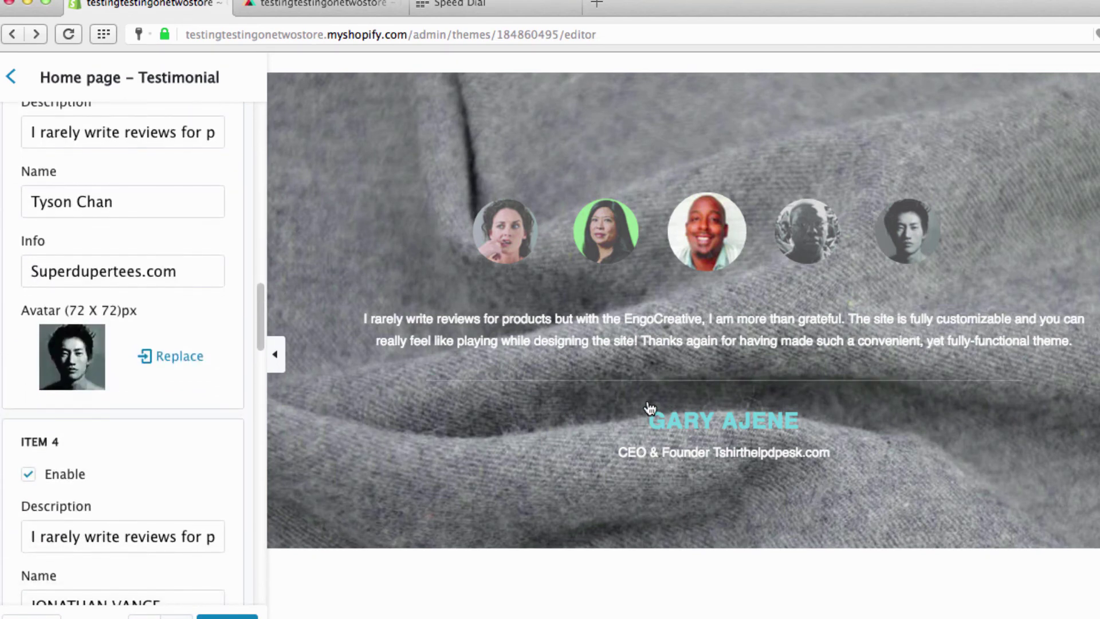
click(606, 231)
click(834, 250)
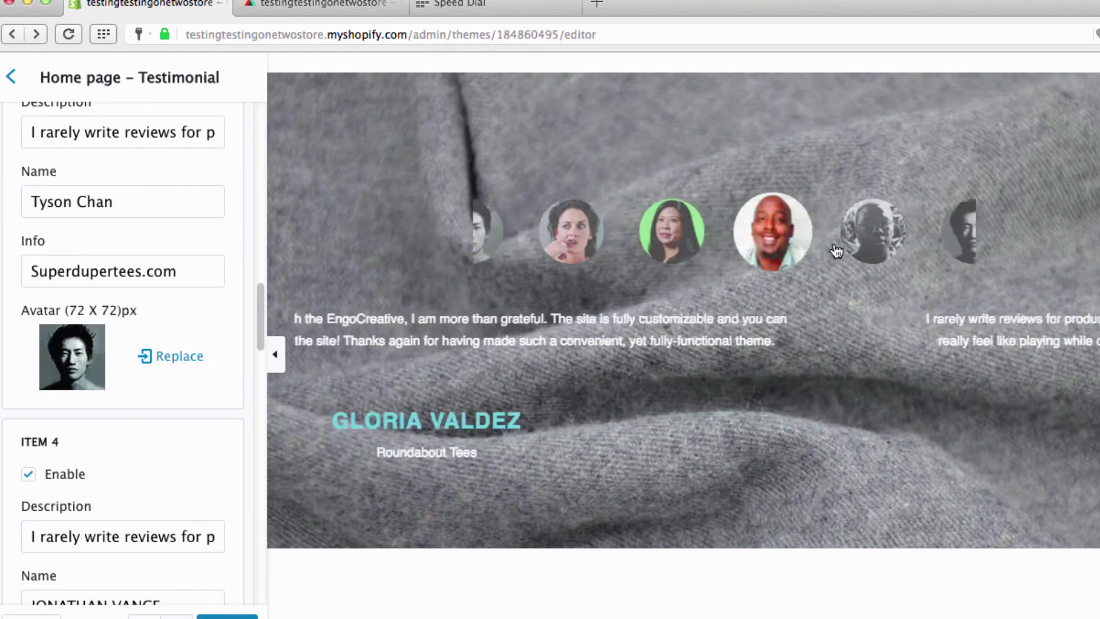
click(877, 235)
click(804, 232)
scroll(741, 304, down, 7)
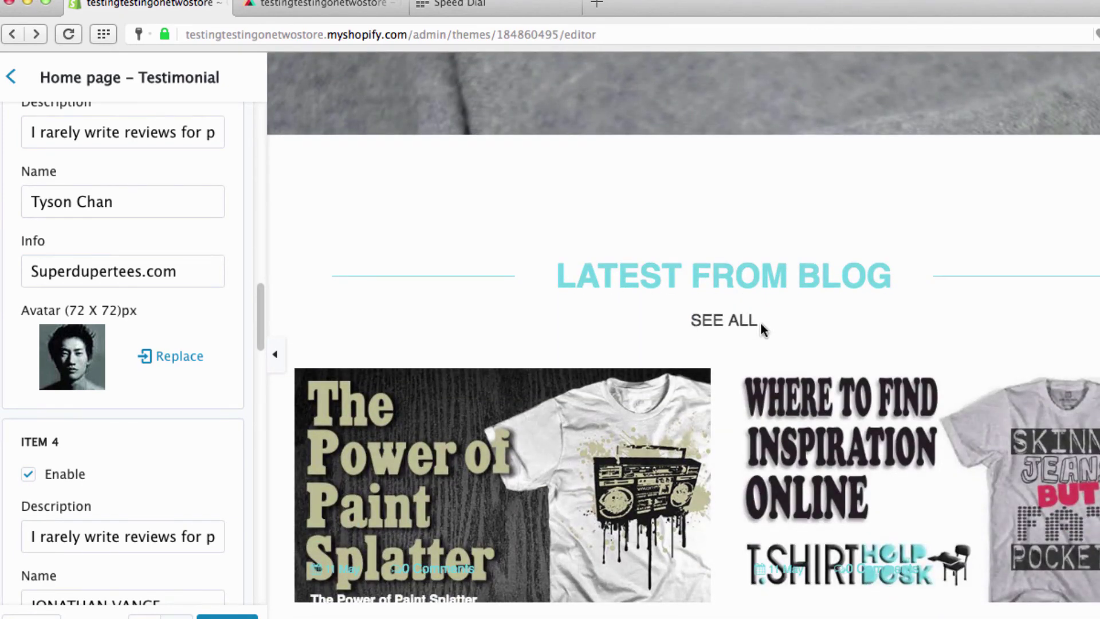
scroll(739, 377, down, 8)
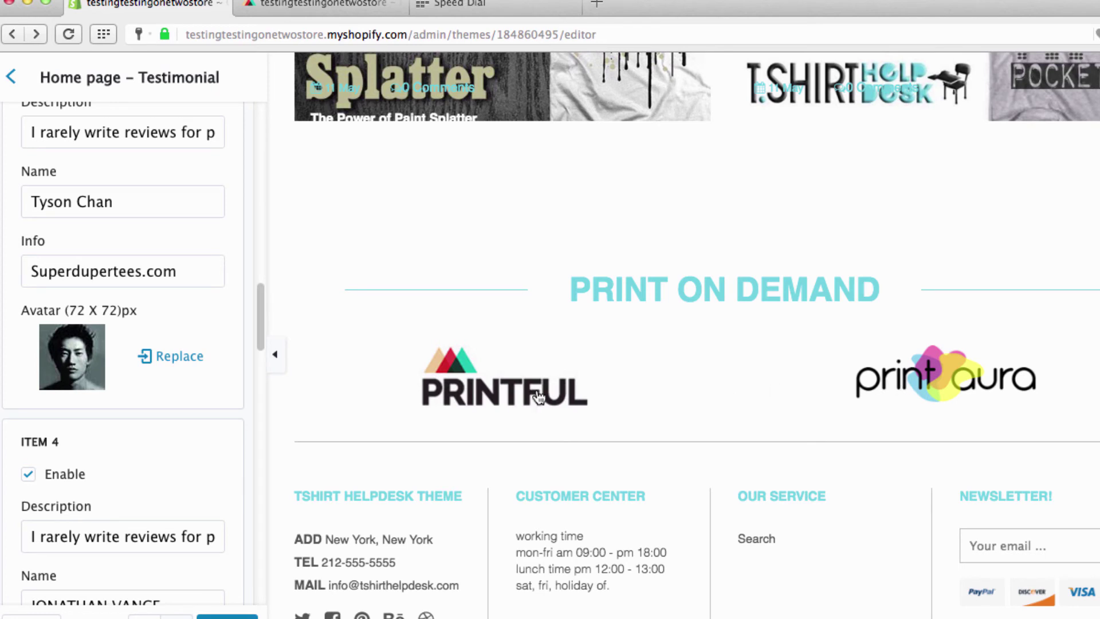
scroll(538, 397, down, 1)
scroll(205, 529, down, 10)
scroll(205, 529, up, 4)
scroll(205, 529, down, 2)
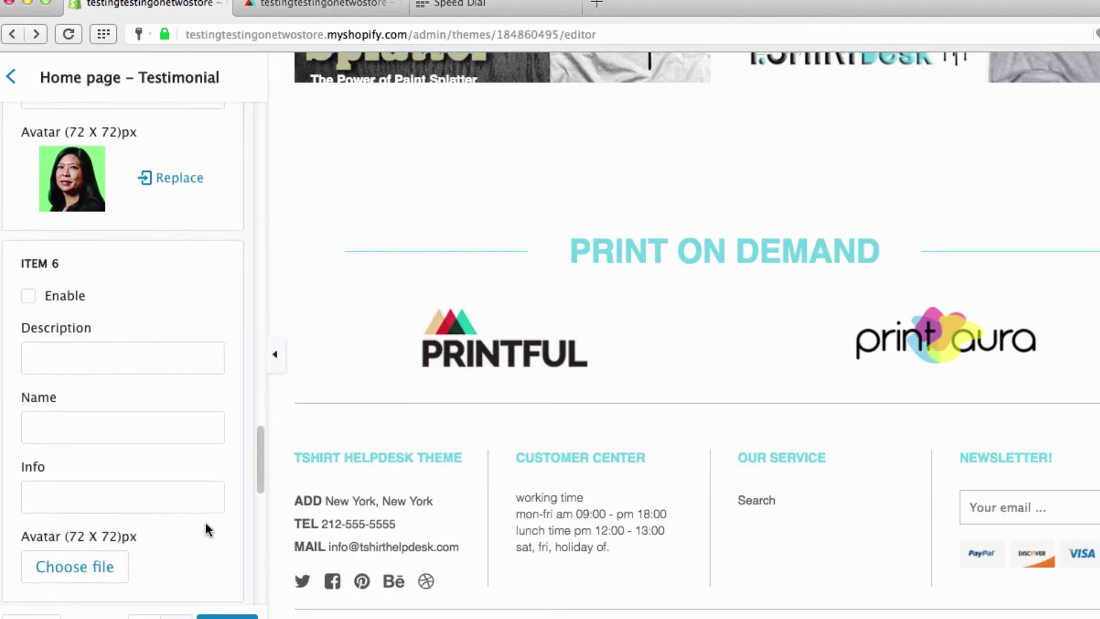
scroll(205, 522, down, 5)
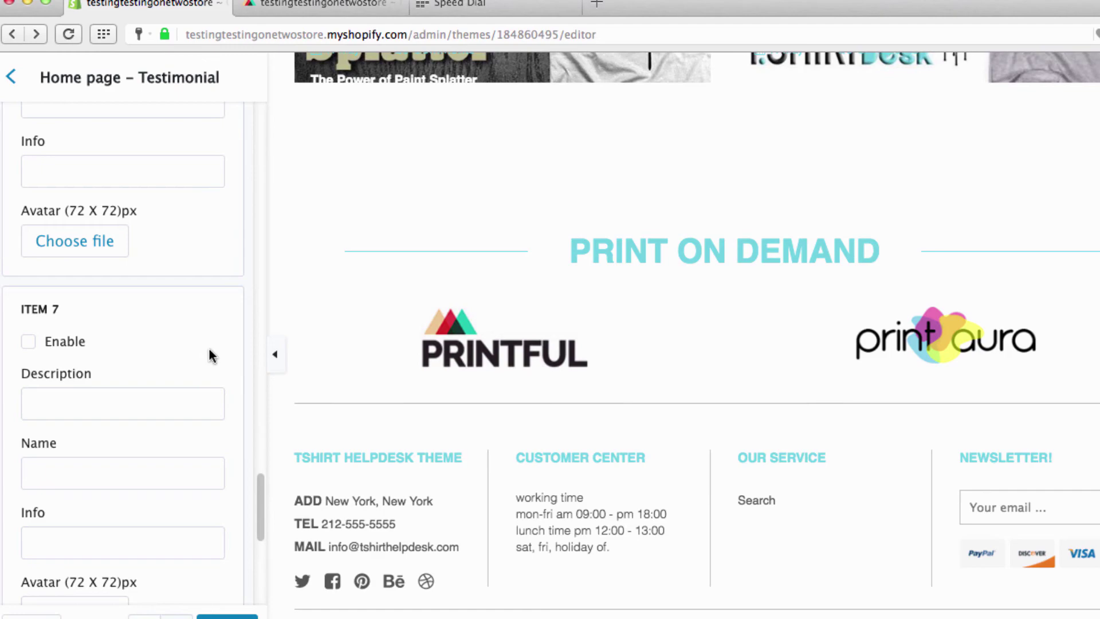
scroll(208, 346, up, 3)
scroll(362, 303, up, 15)
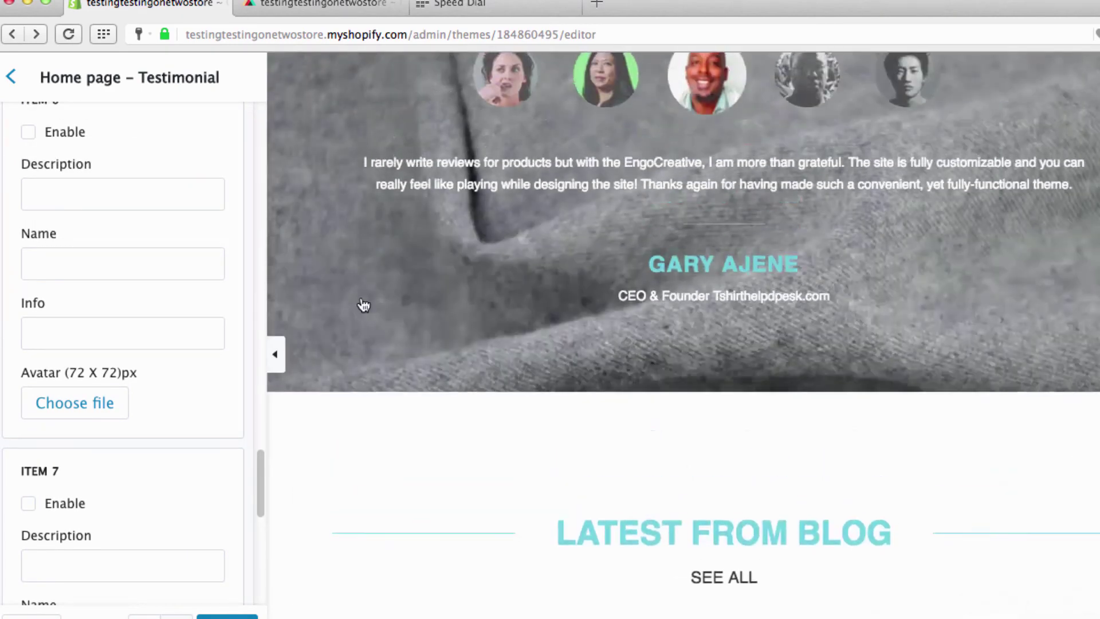
scroll(400, 302, up, 4)
scroll(560, 321, down, 2)
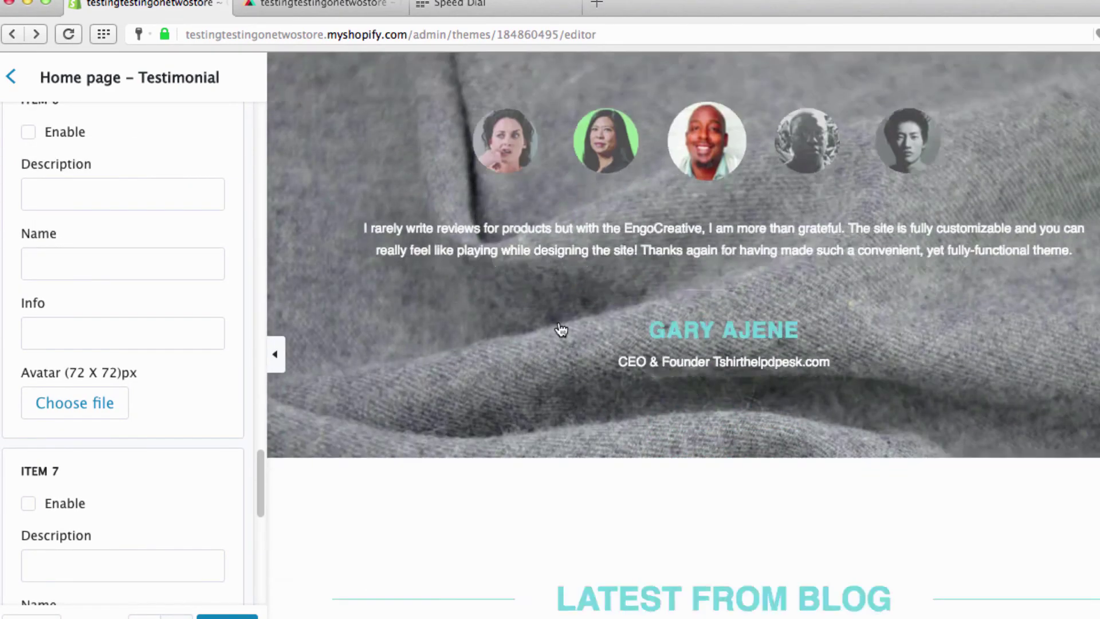
scroll(560, 329, down, 6)
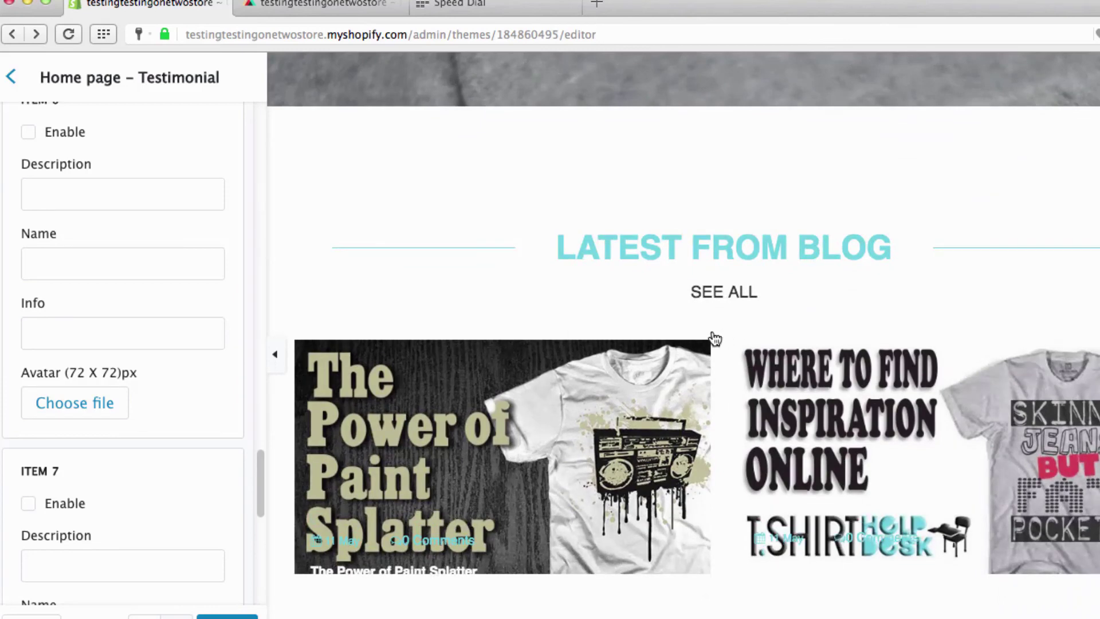
scroll(780, 426, down, 8)
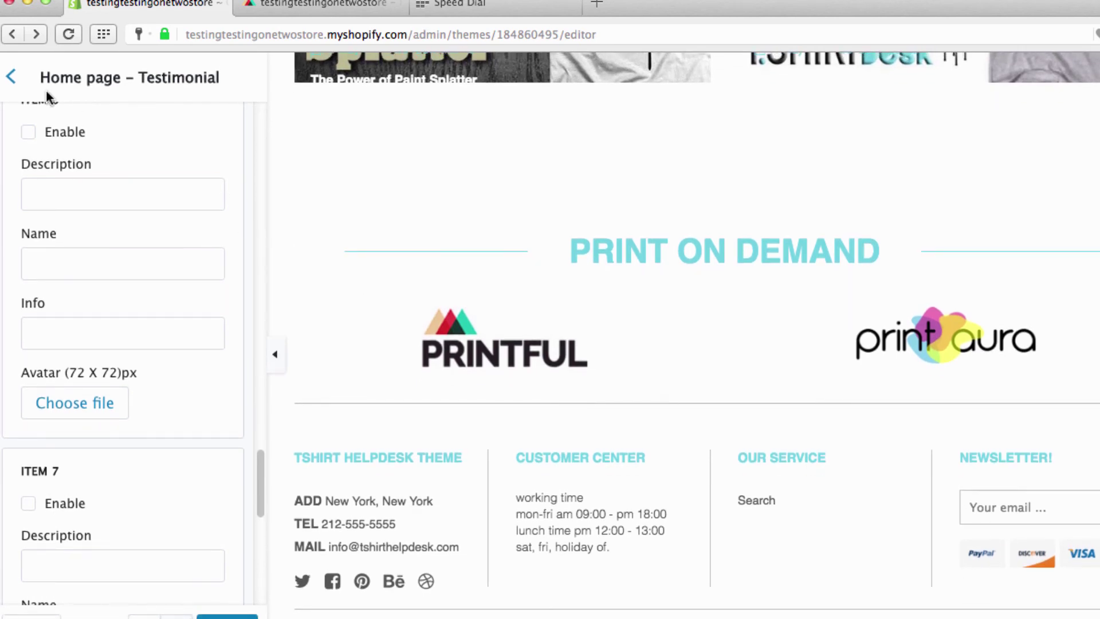
- Open General settings > Footer and look over the Column 1 content
click(11, 76)
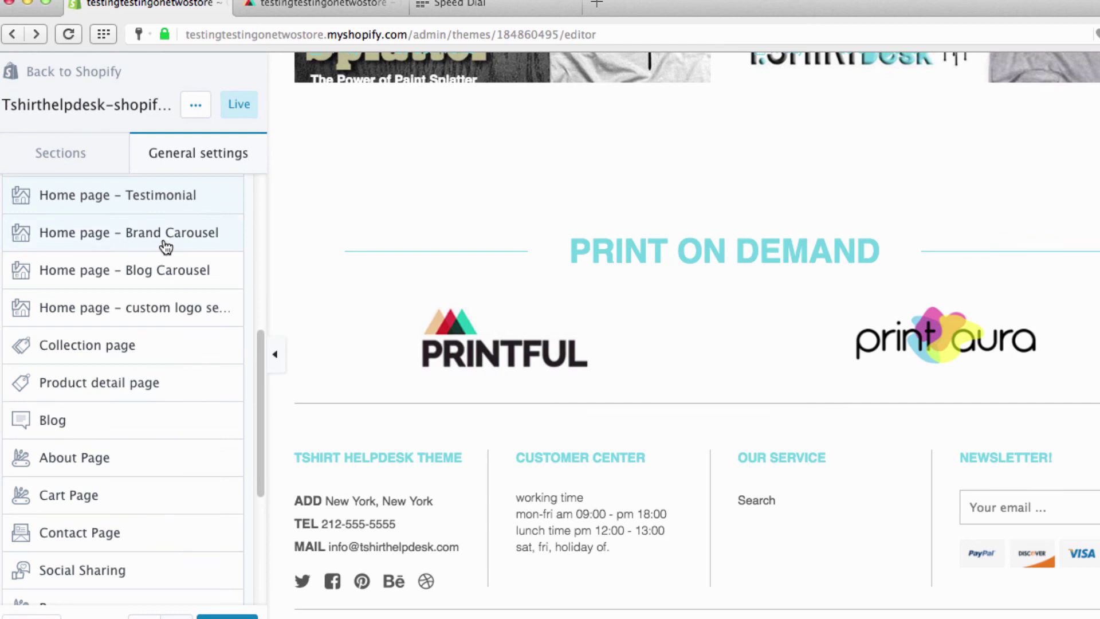
drag(263, 366, 265, 194)
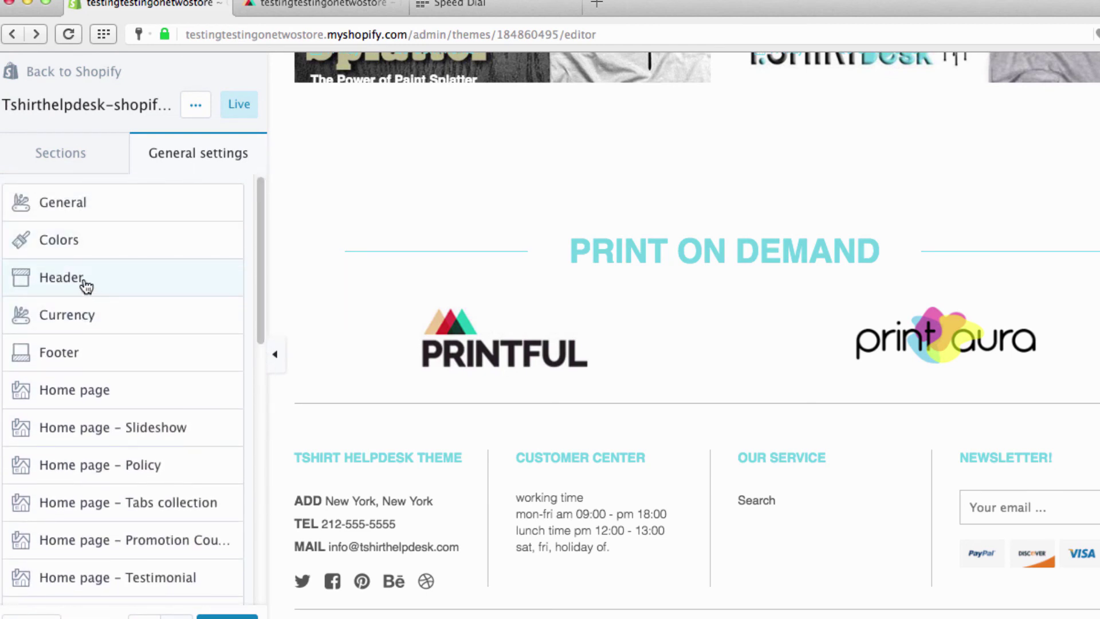
click(90, 351)
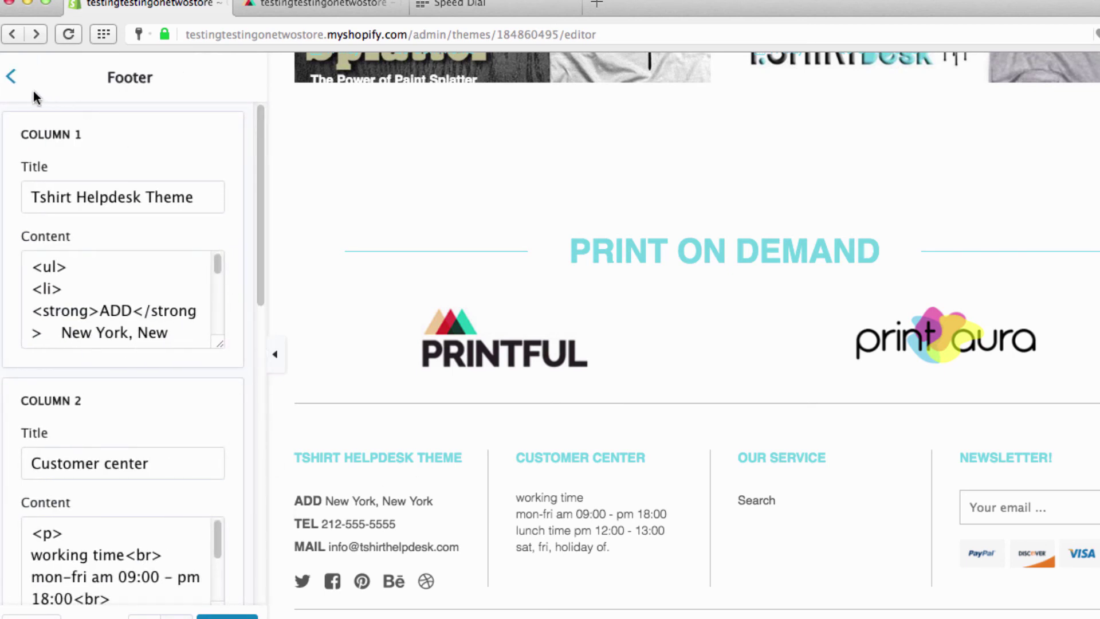
drag(218, 264, 217, 276)
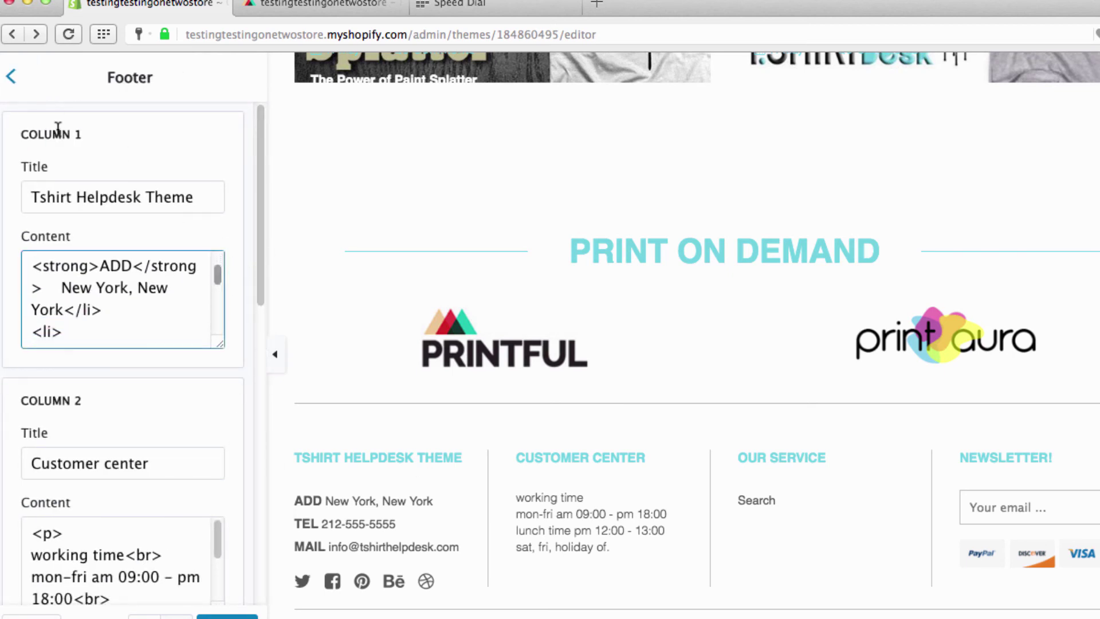
- Return to the General settings list and close the newsletter popup over the preview
click(11, 76)
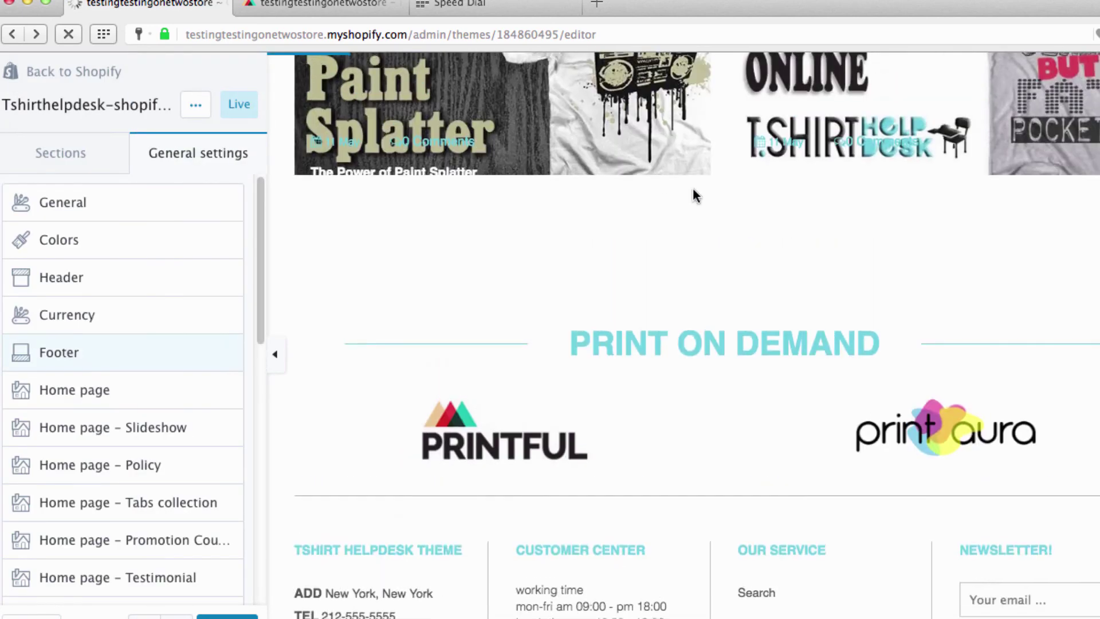
scroll(693, 196, up, 10)
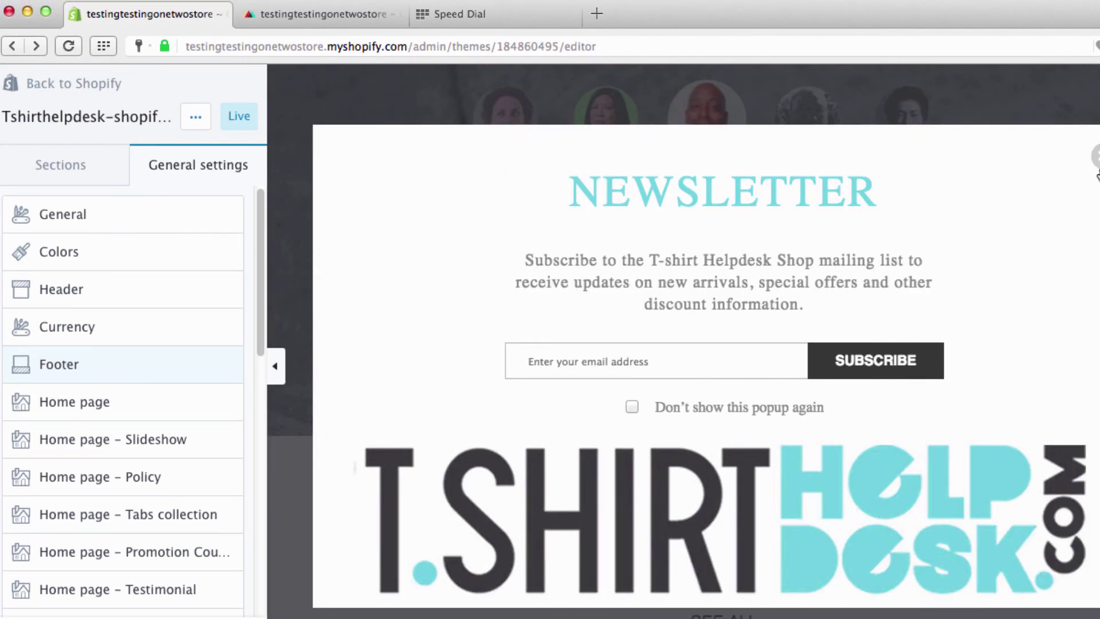
click(1095, 163)
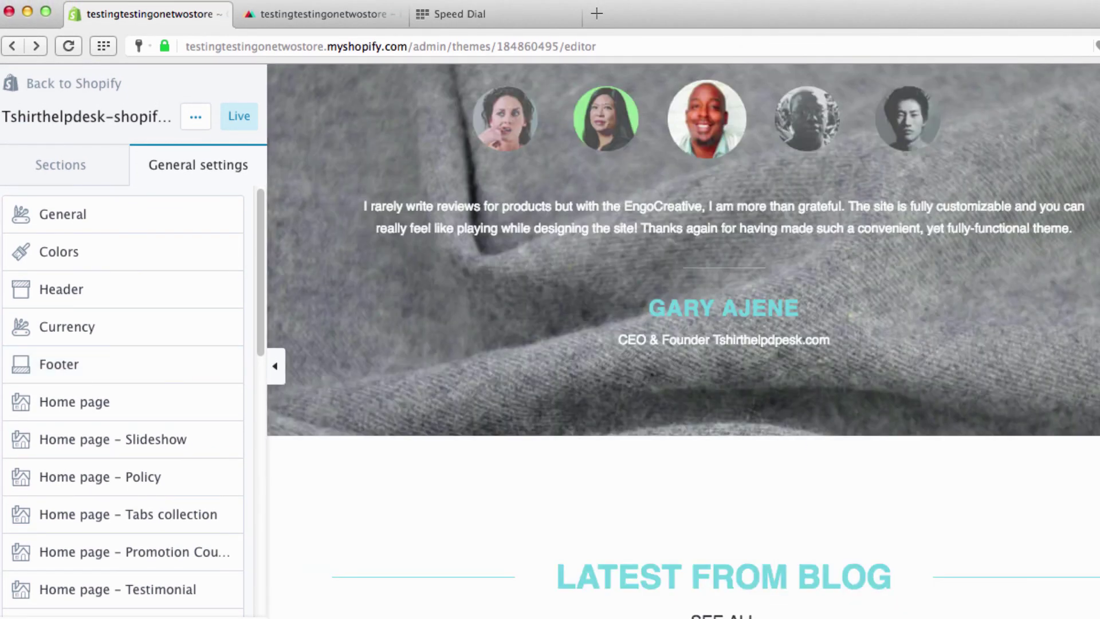
scroll(961, 181, up, 1)
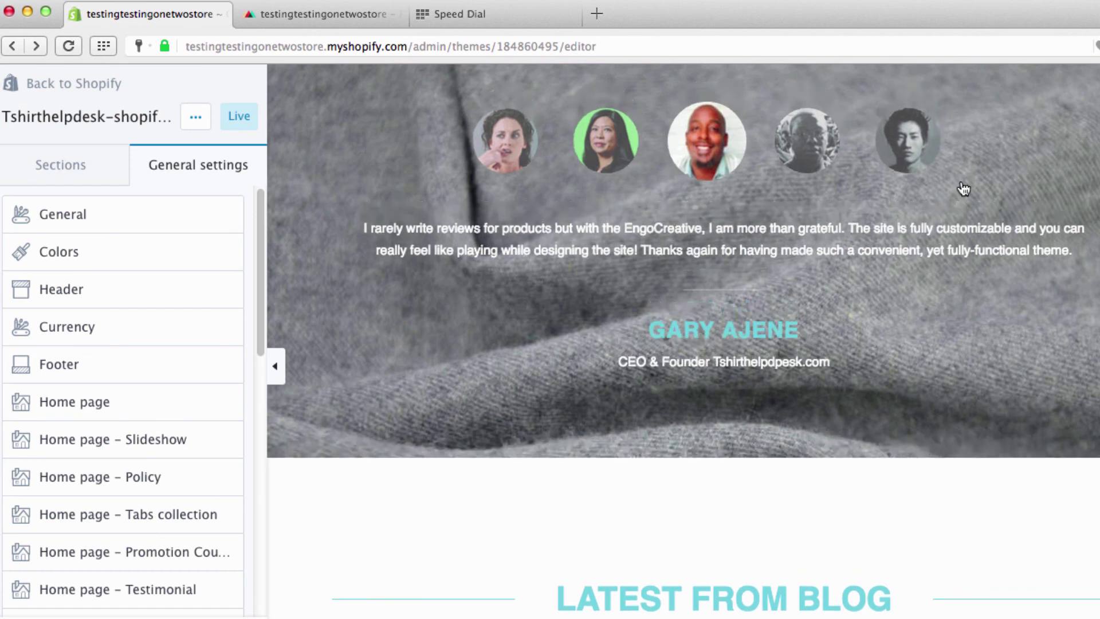